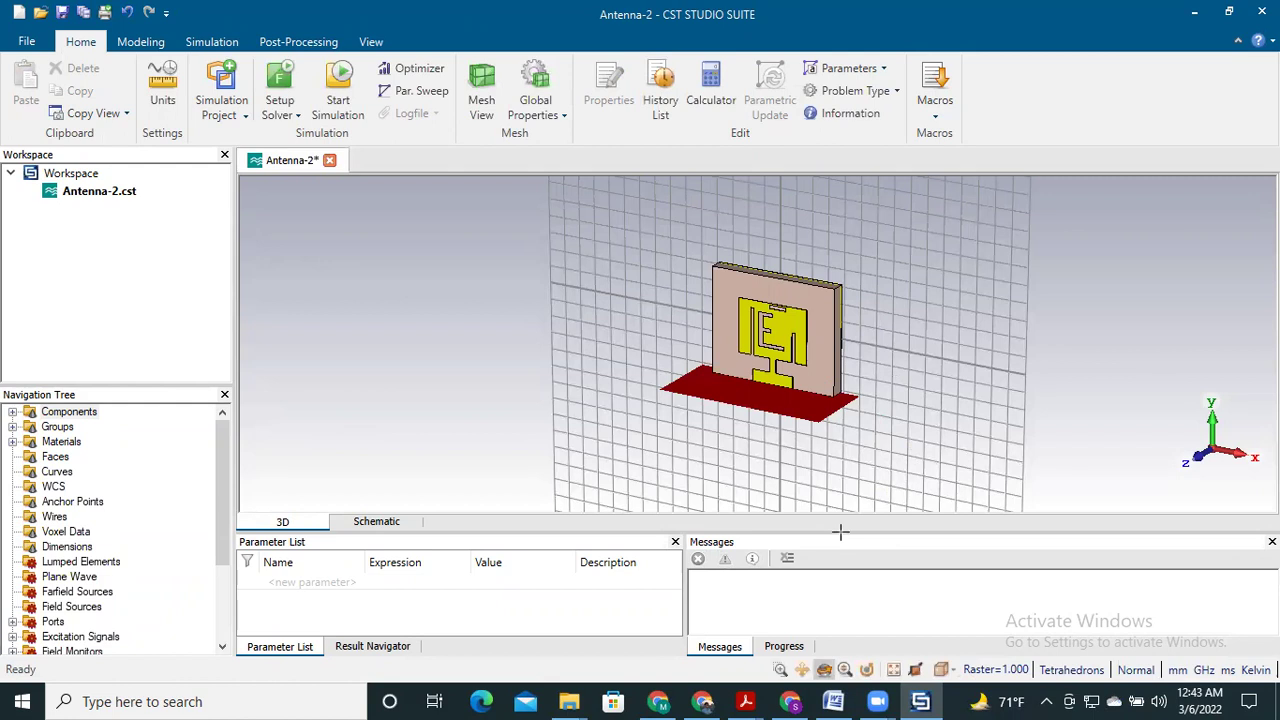
- Switch the model to the front view and expand component1 to list its solids
click(943, 670)
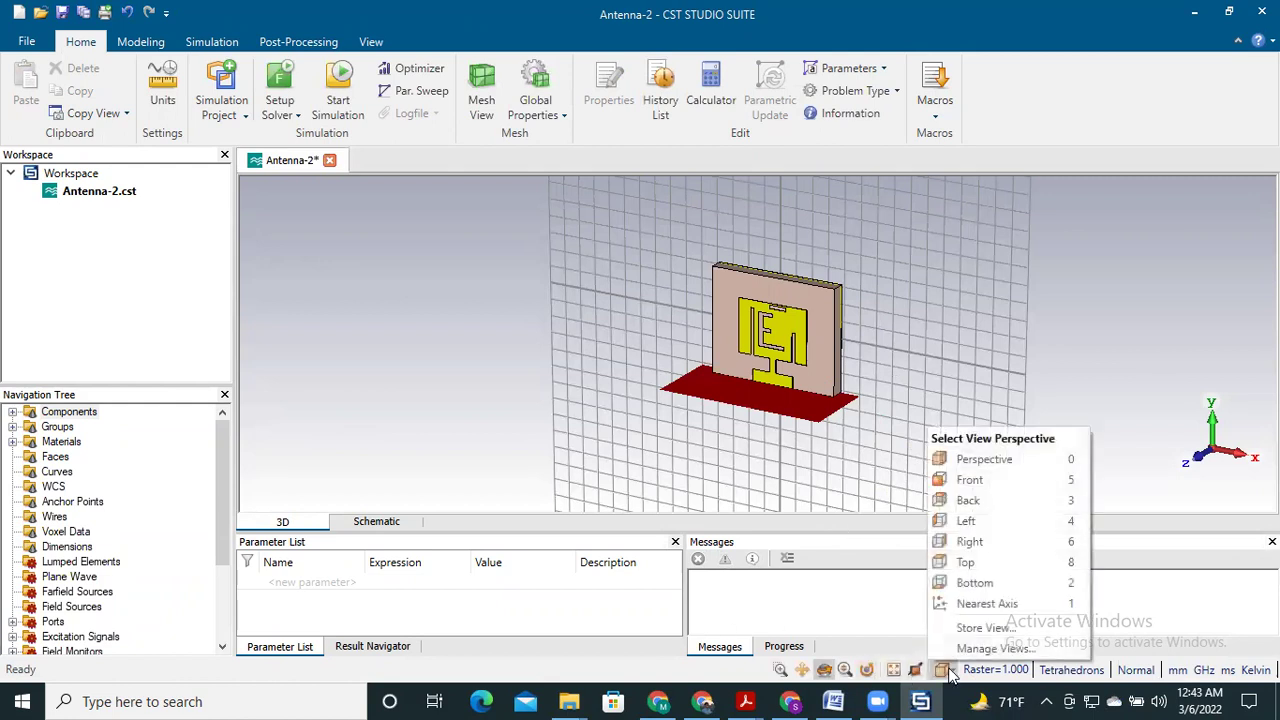
click(970, 480)
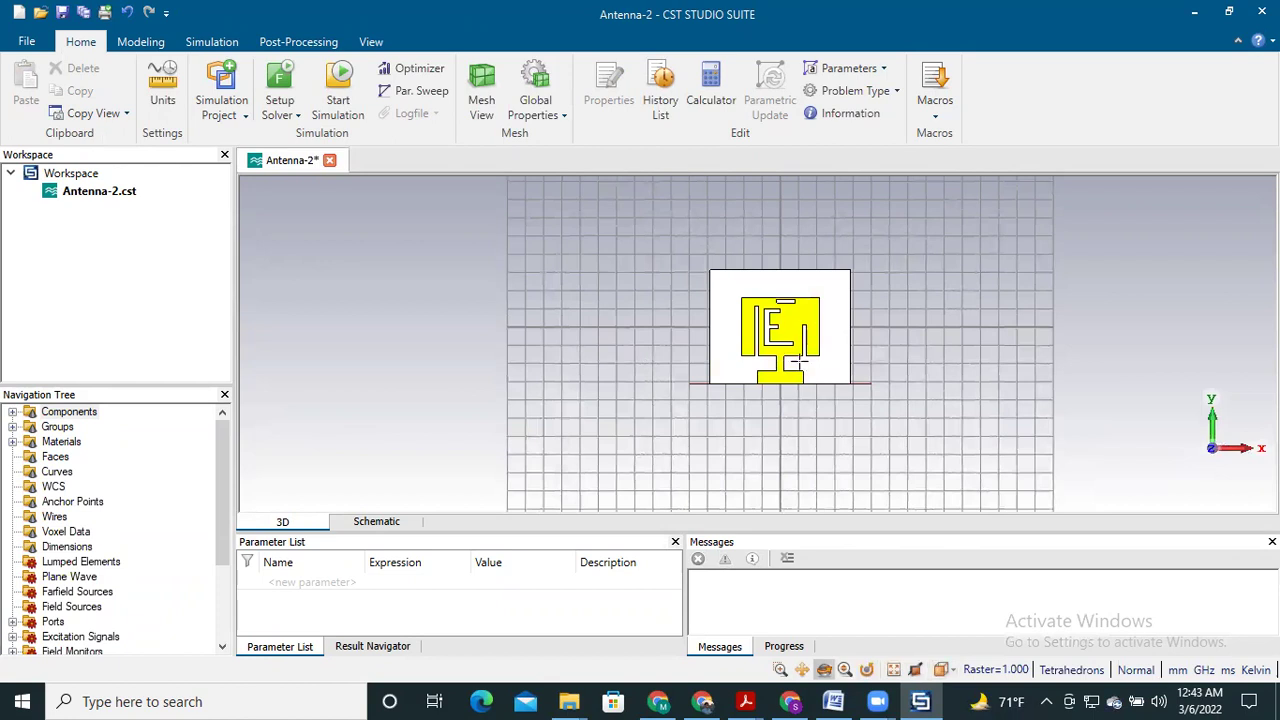
click(13, 412)
click(30, 427)
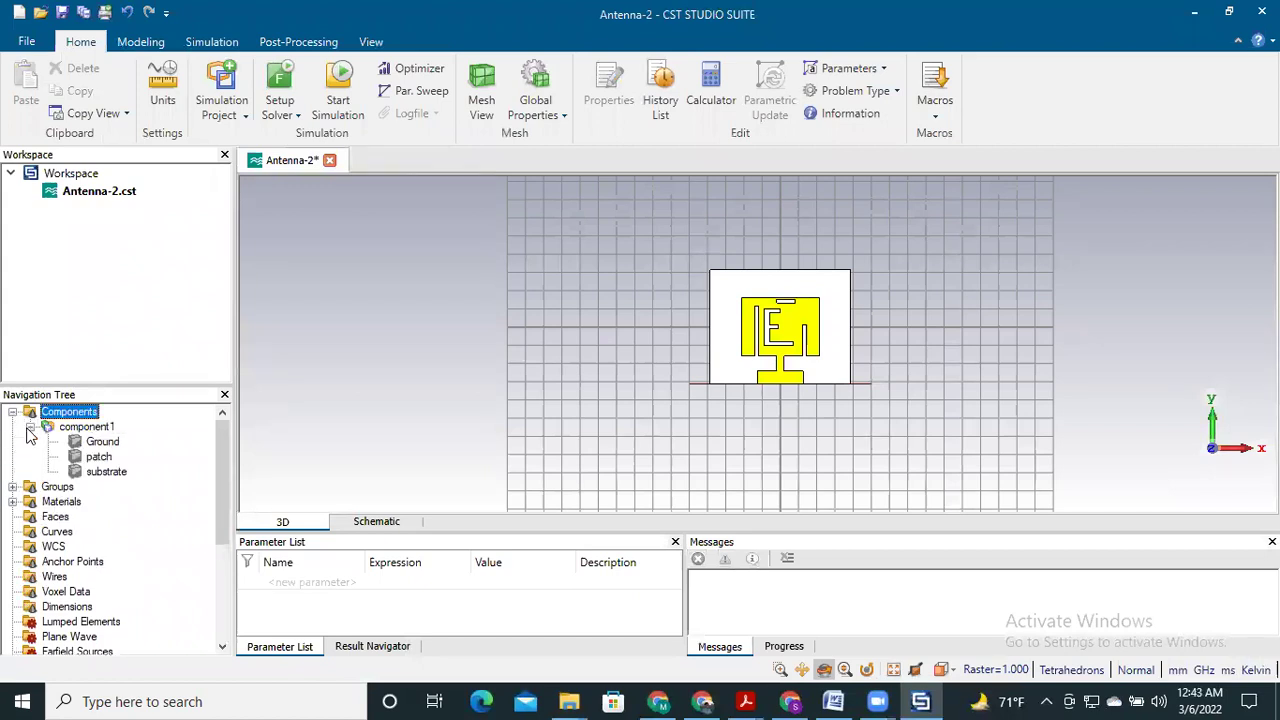
mouse_move(71, 449)
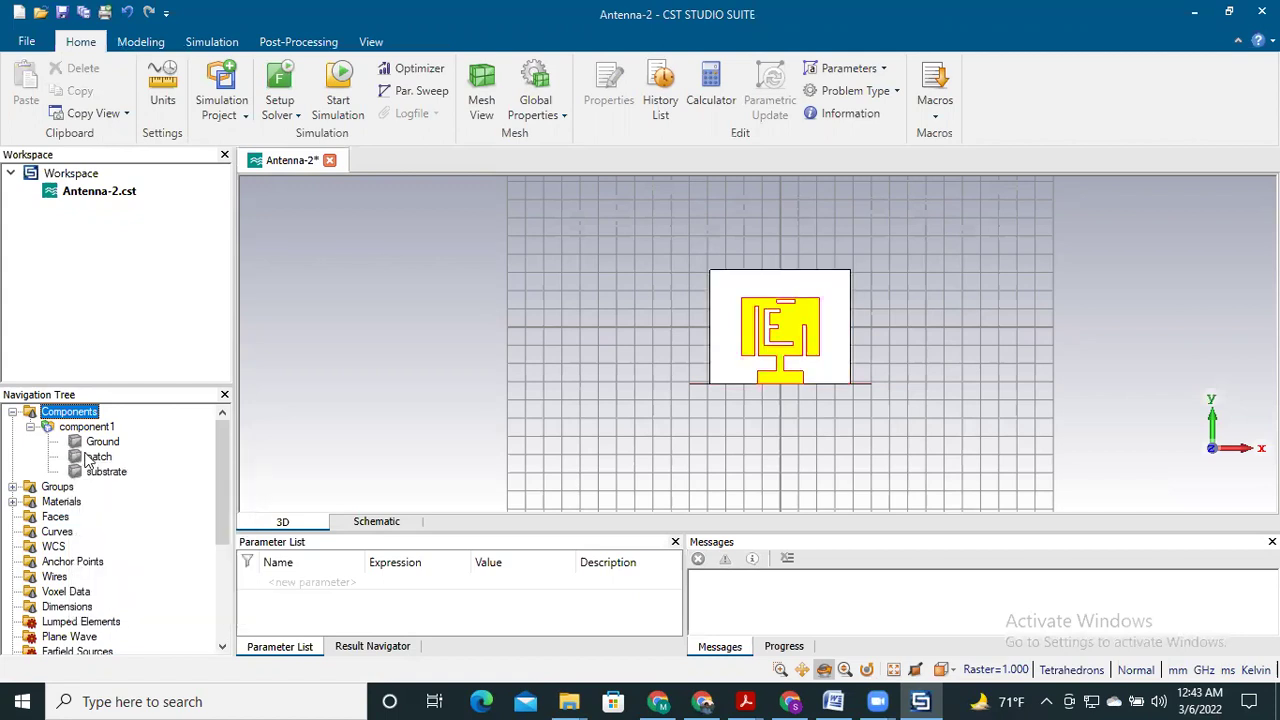
- Edit the substrate's brick definition and set its Xmin to -16
double_click(107, 472)
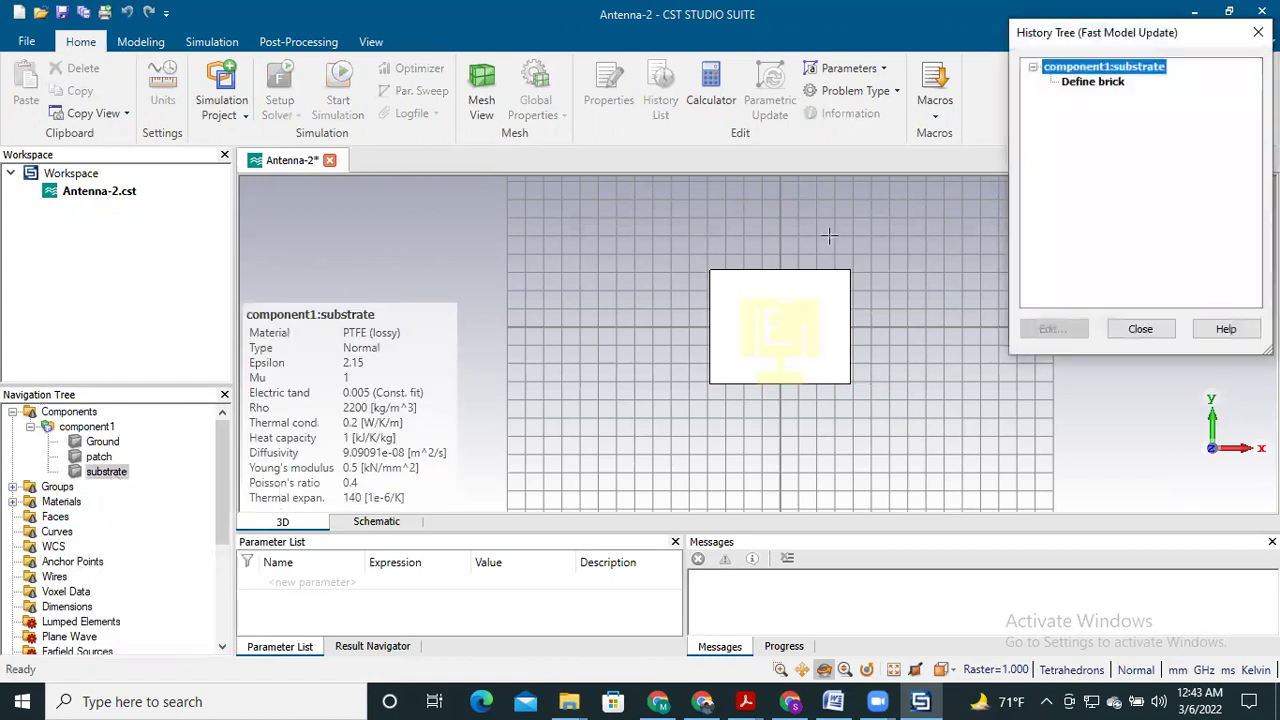
double_click(1100, 83)
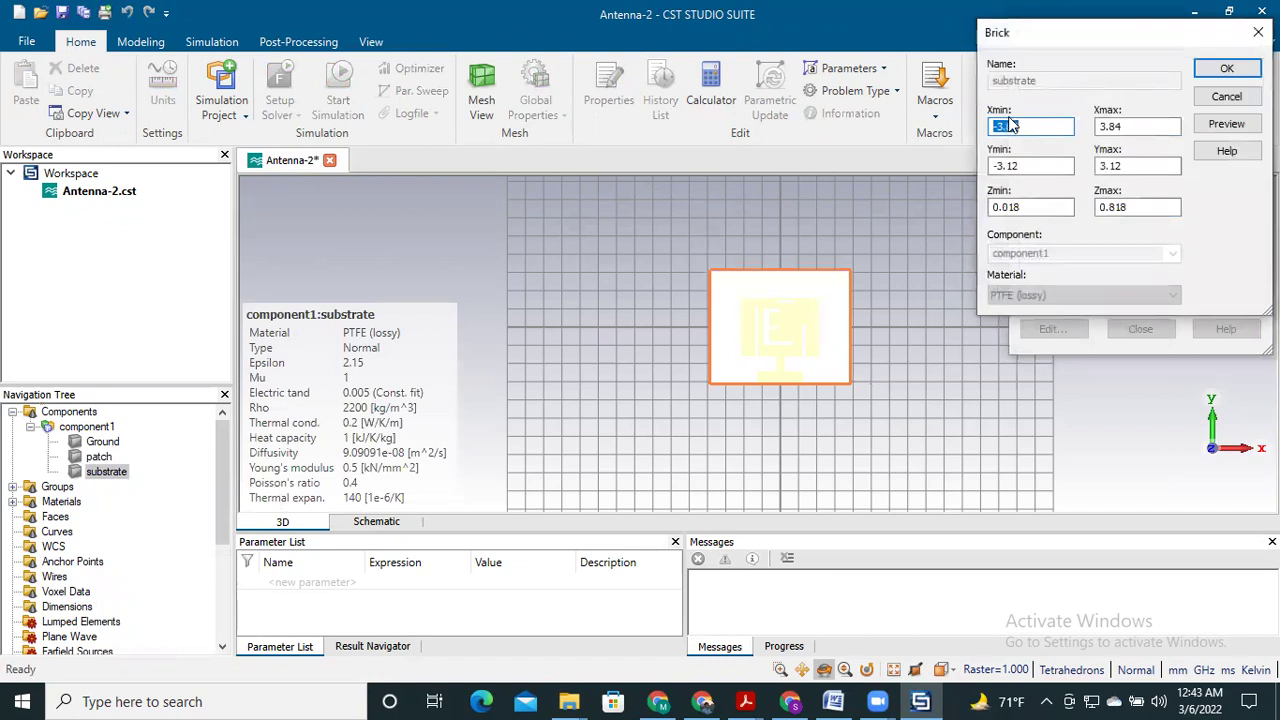
click(1033, 122)
key(BackSpace)
key(BackSpace)
key(BackSpace)
key(BackSpace)
text(16)
- Set the substrate brick's Xmax to 16, preview the widened brick and apply the change
click(1126, 126)
key(BackSpace)
key(BackSpace)
key(BackSpace)
key(BackSpace)
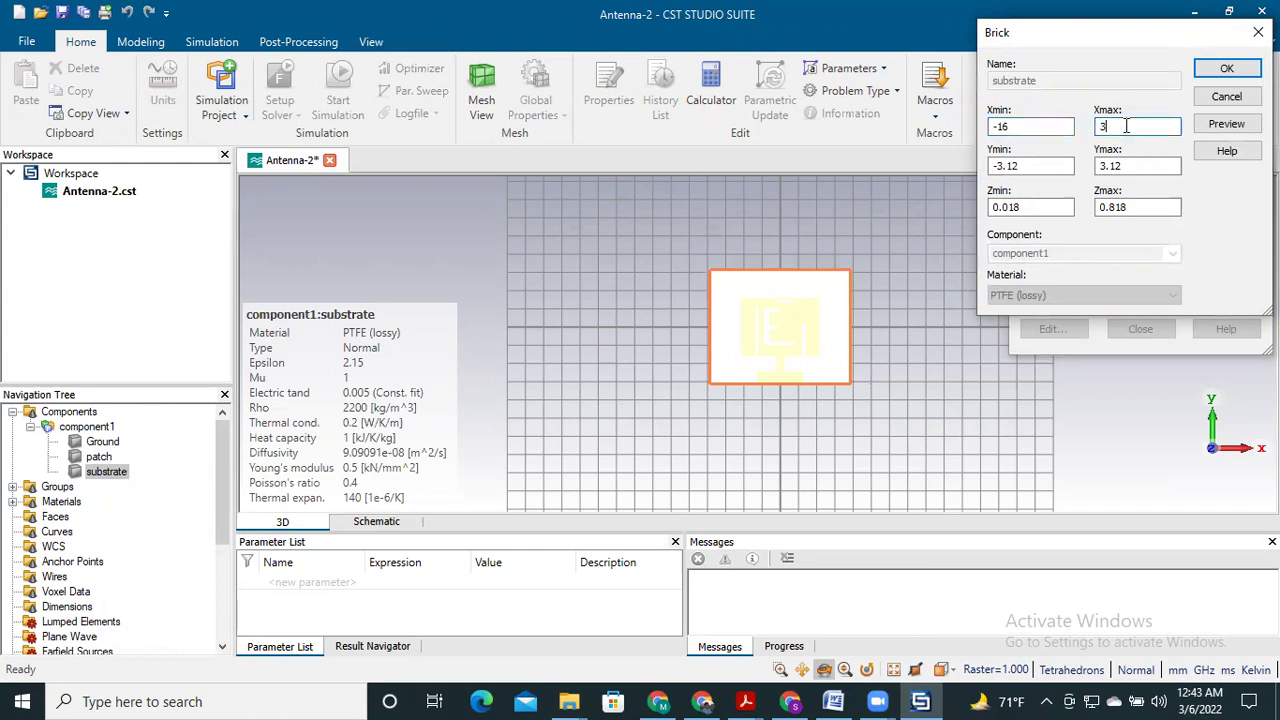
text(16)
click(1226, 124)
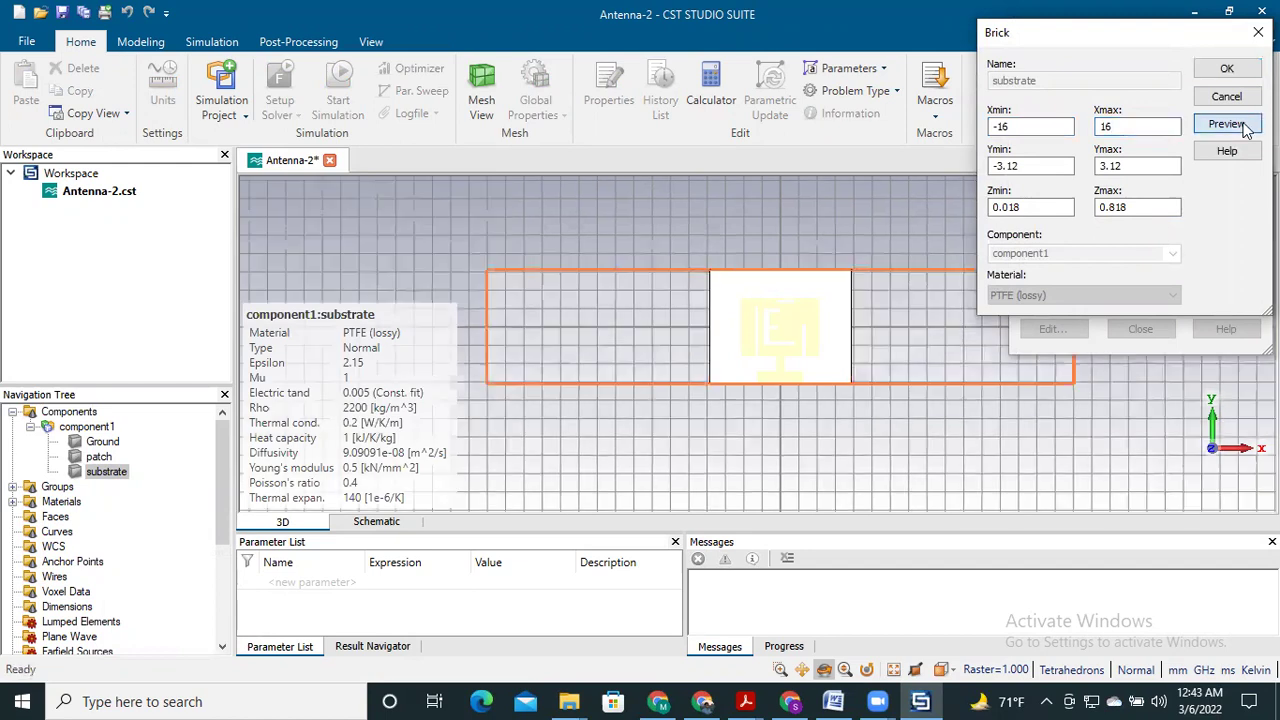
click(1229, 69)
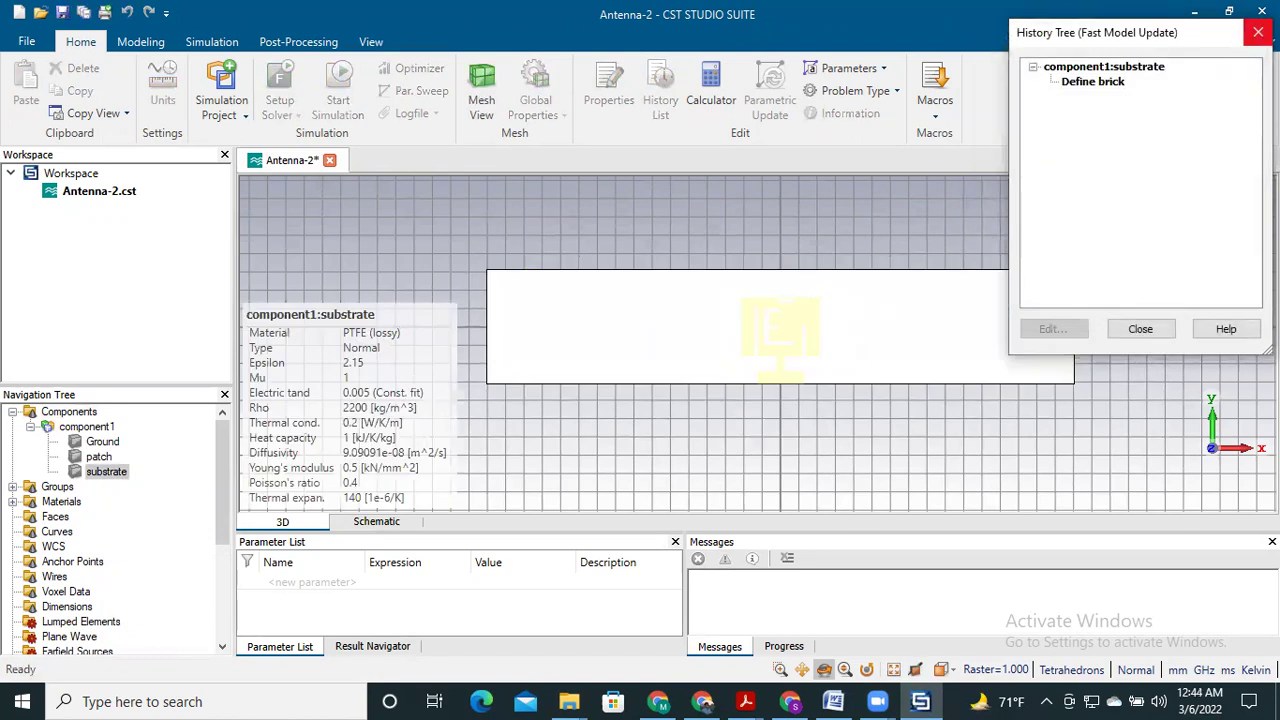
click(1258, 32)
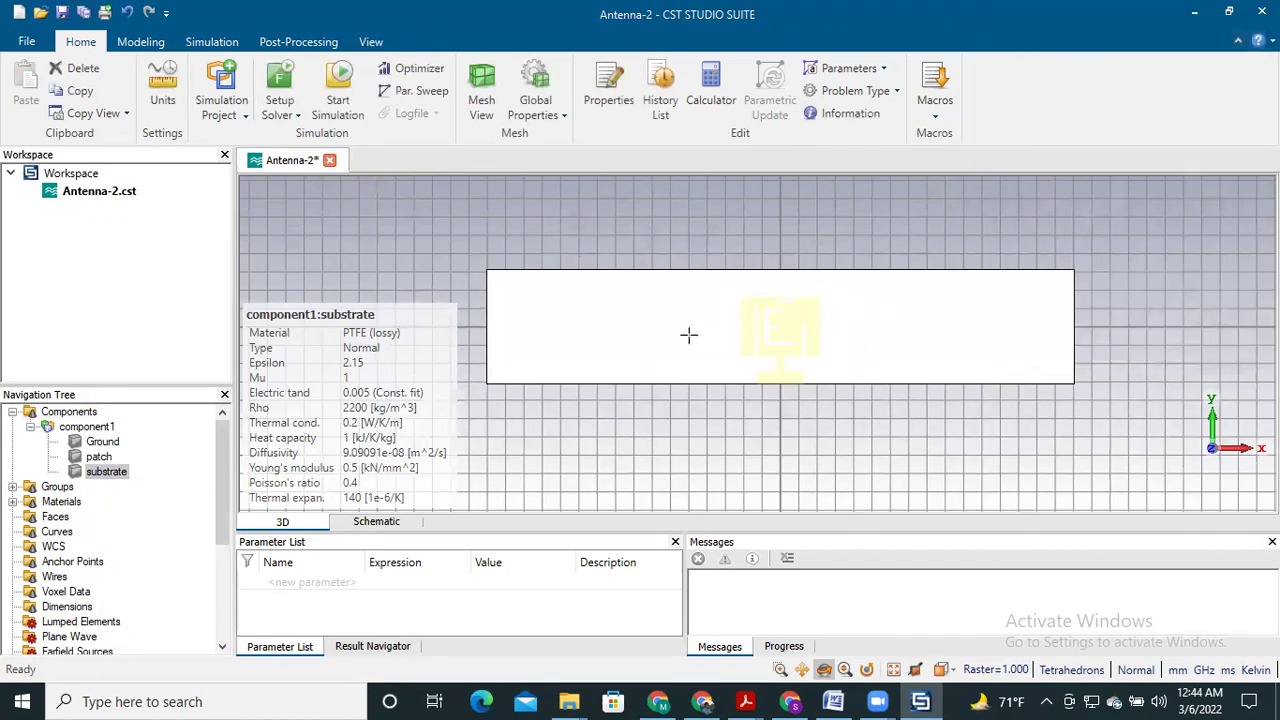
- Start a Translate transform on the patch with a repetition factor of 2
click(99, 457)
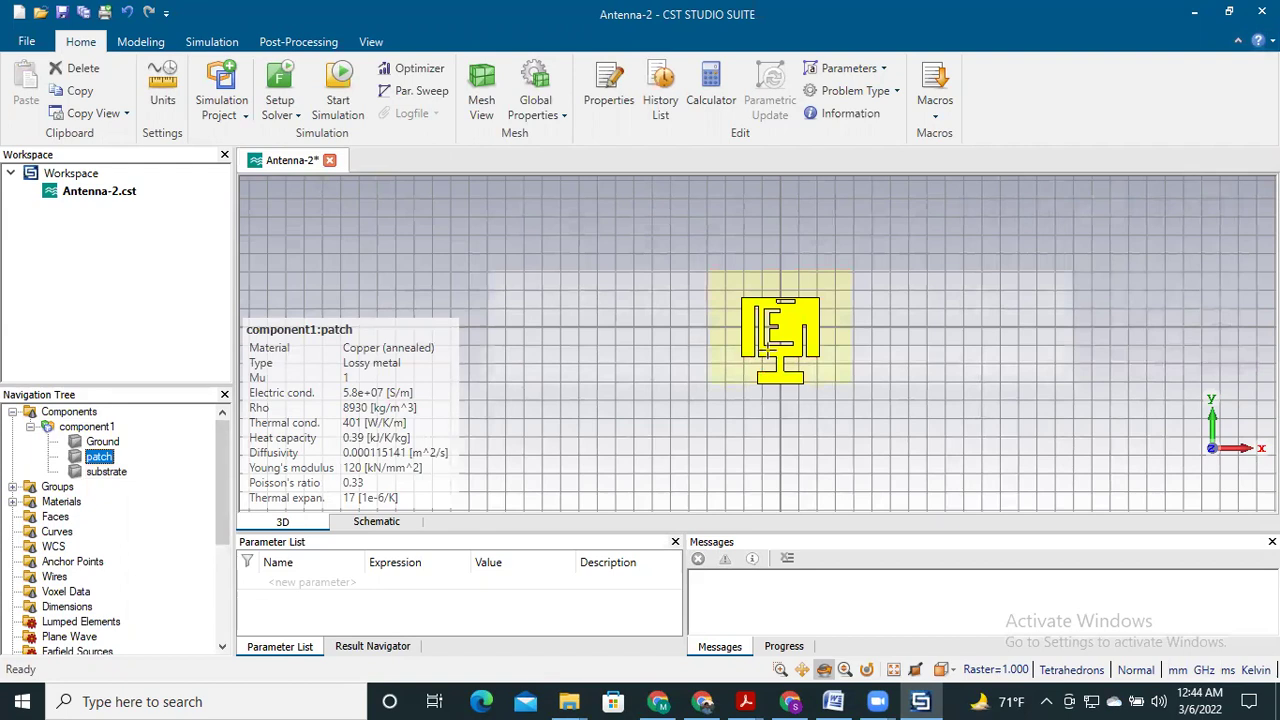
right_click(767, 357)
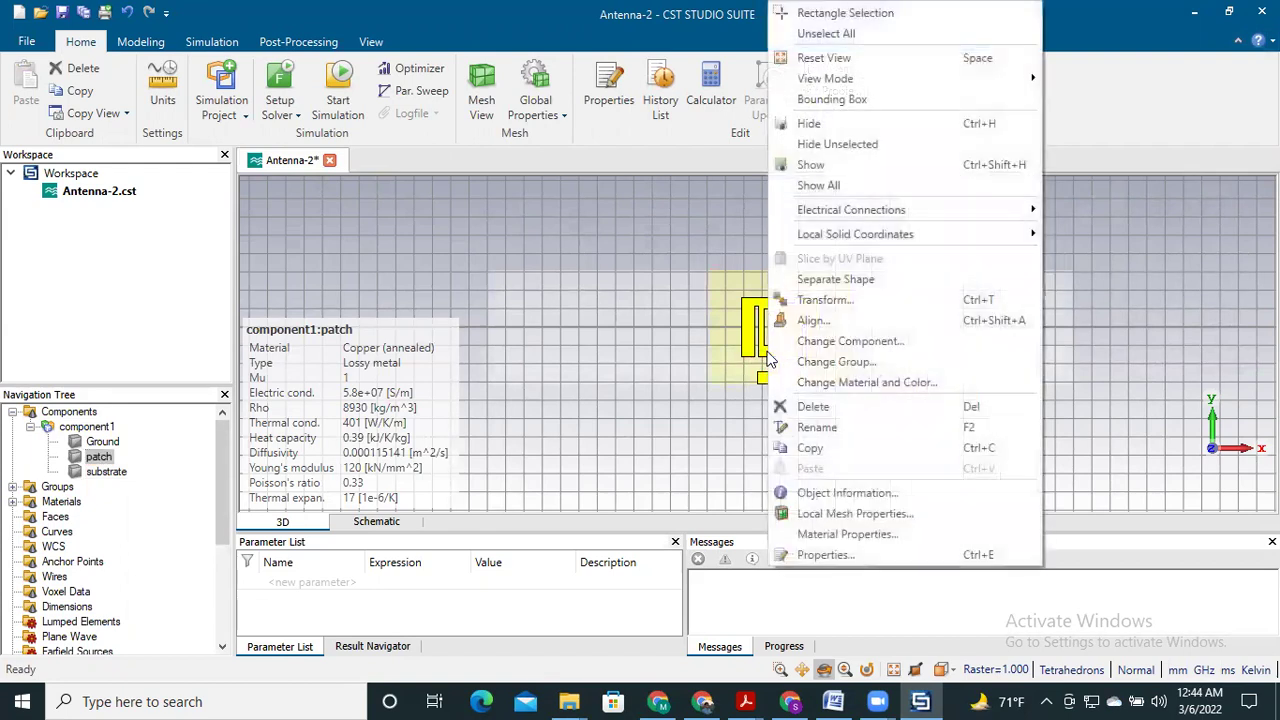
click(866, 298)
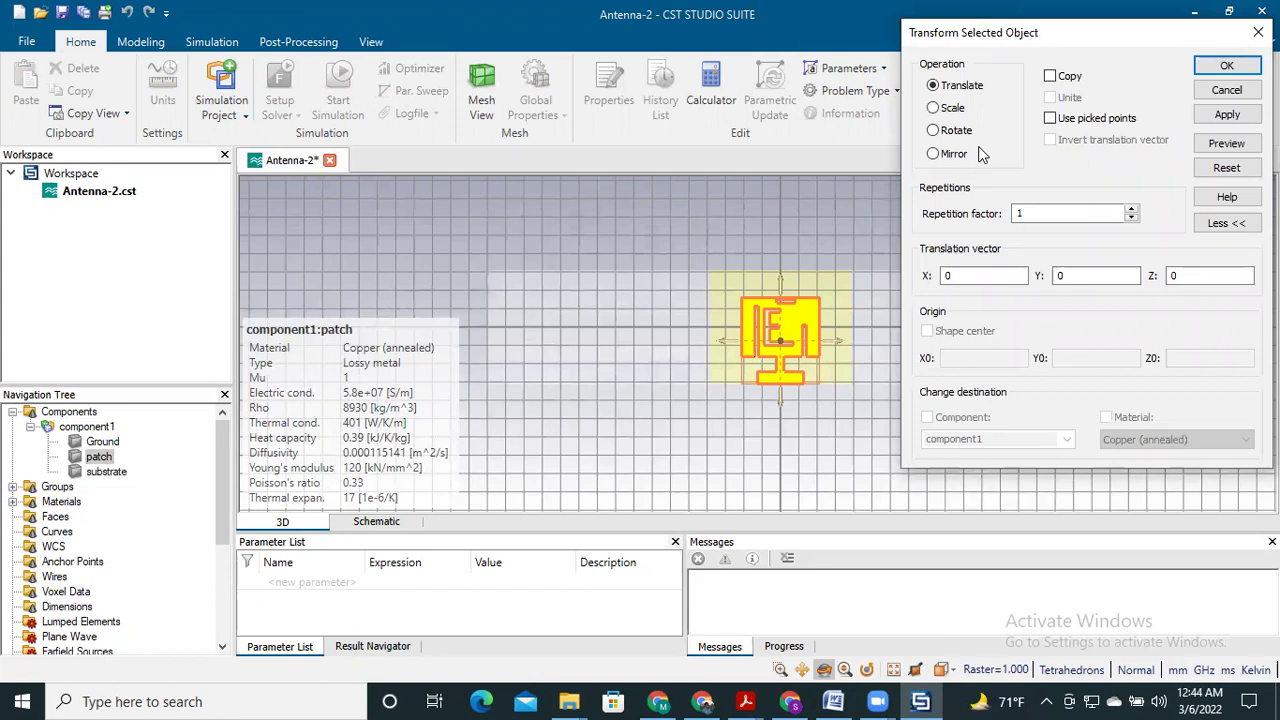
click(1112, 212)
key(BackSpace)
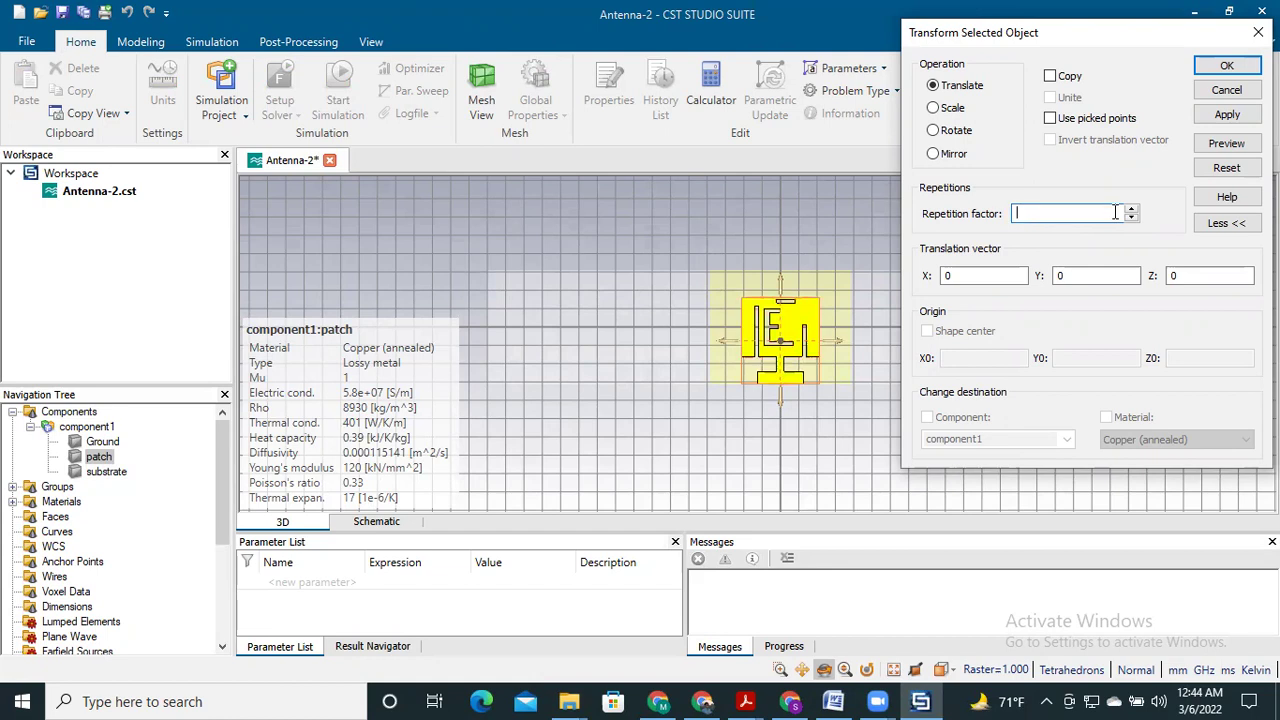
text(2)
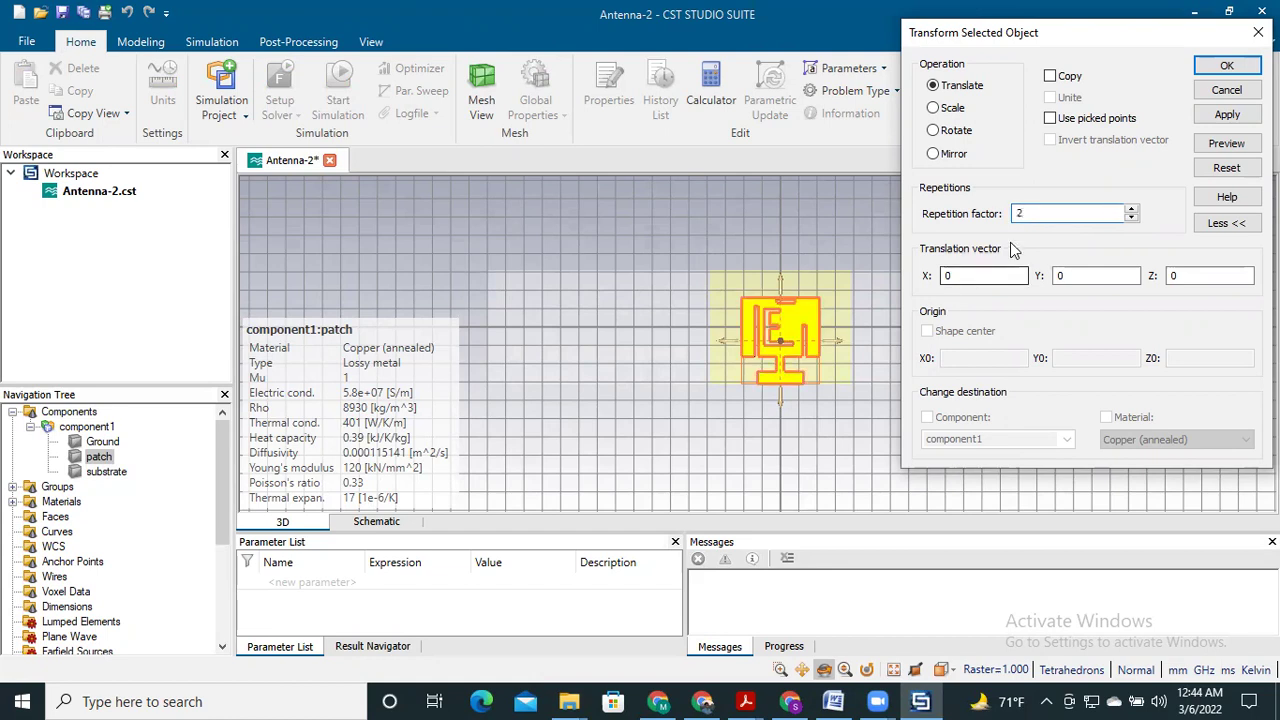
- Set the patch's X translation to 6, enable copying and preview the copies
click(959, 277)
key(BackSpace)
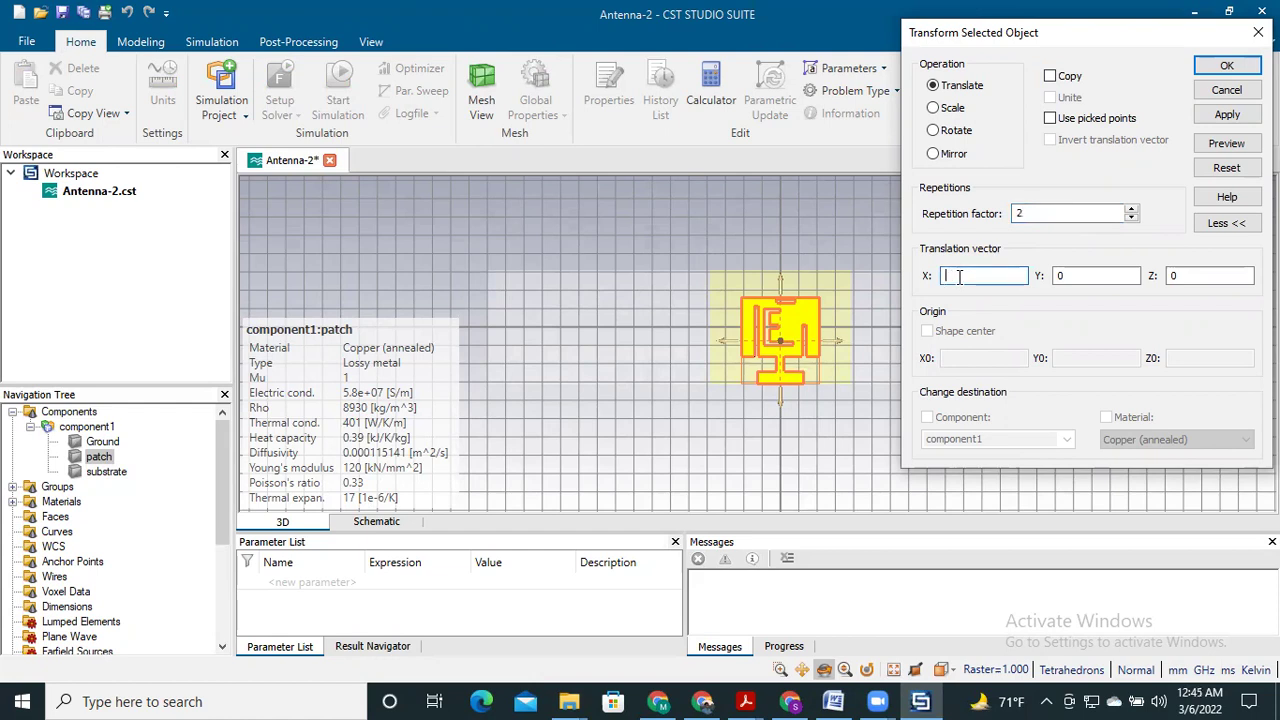
text(6)
drag(1024, 38, 382, 94)
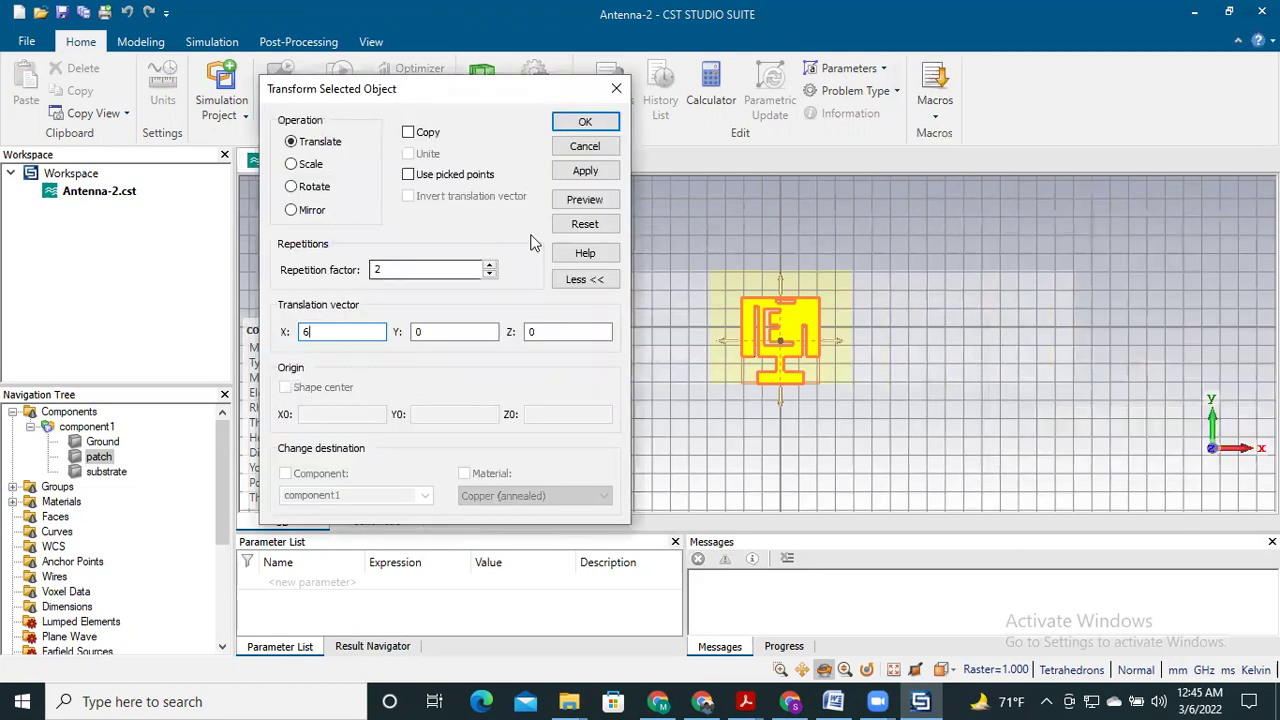
click(582, 203)
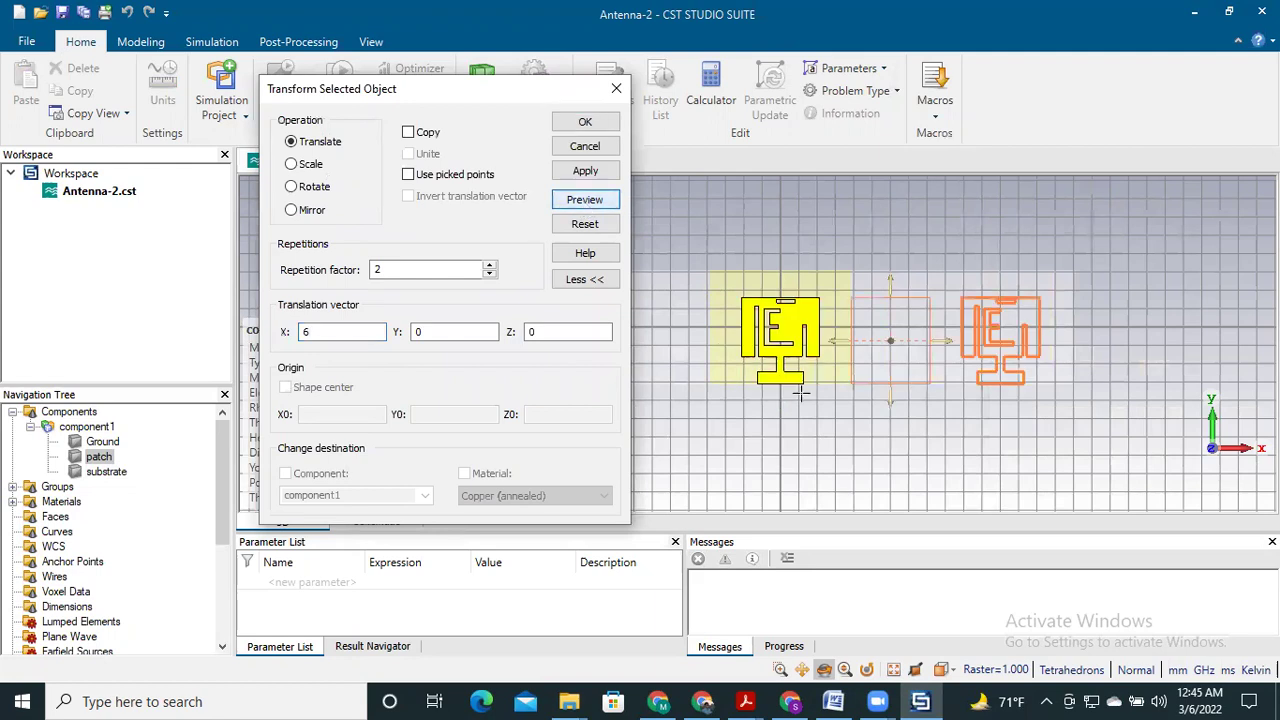
click(408, 132)
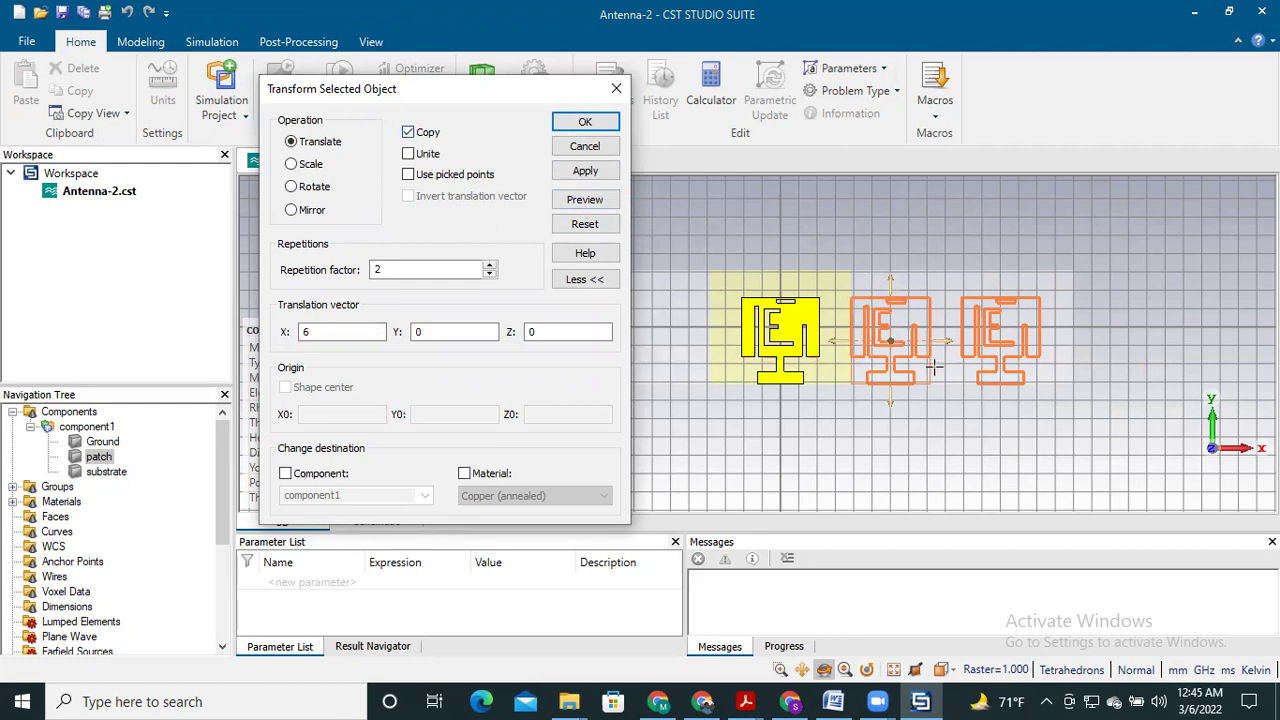
click(595, 200)
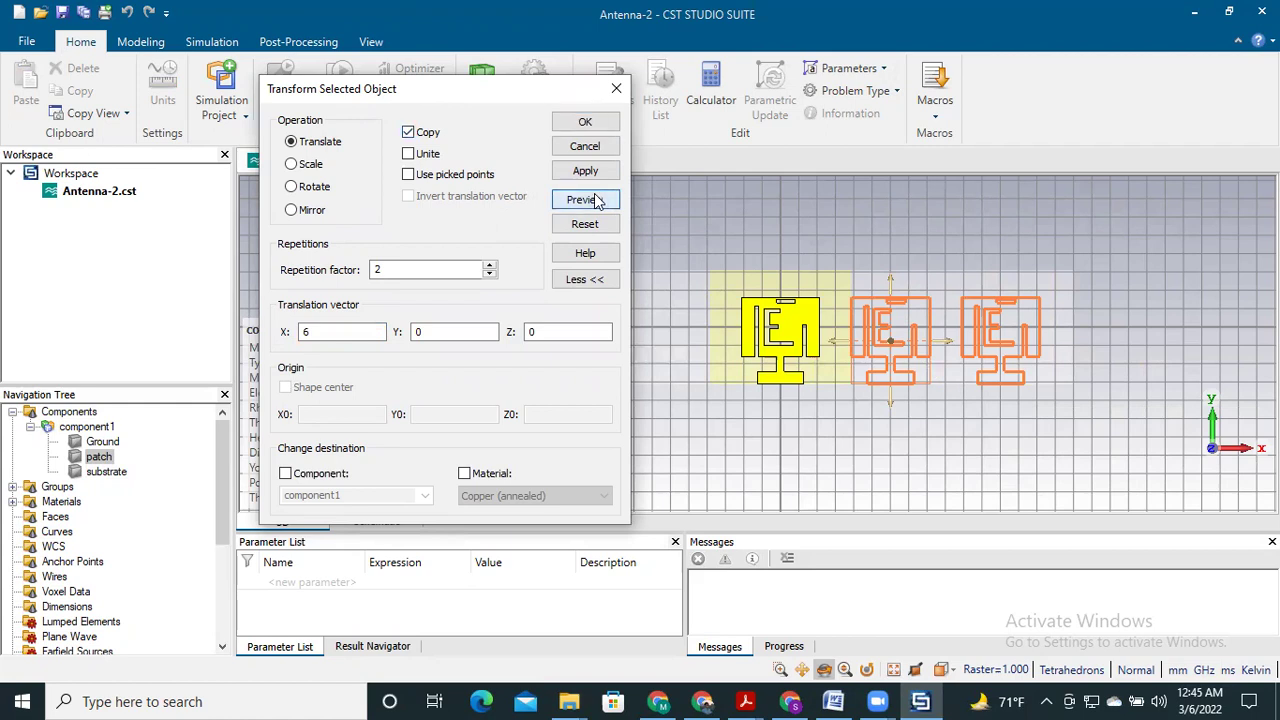
- Try an X translation of 3 for the patch copies and preview the spacing
click(325, 331)
key(BackSpace)
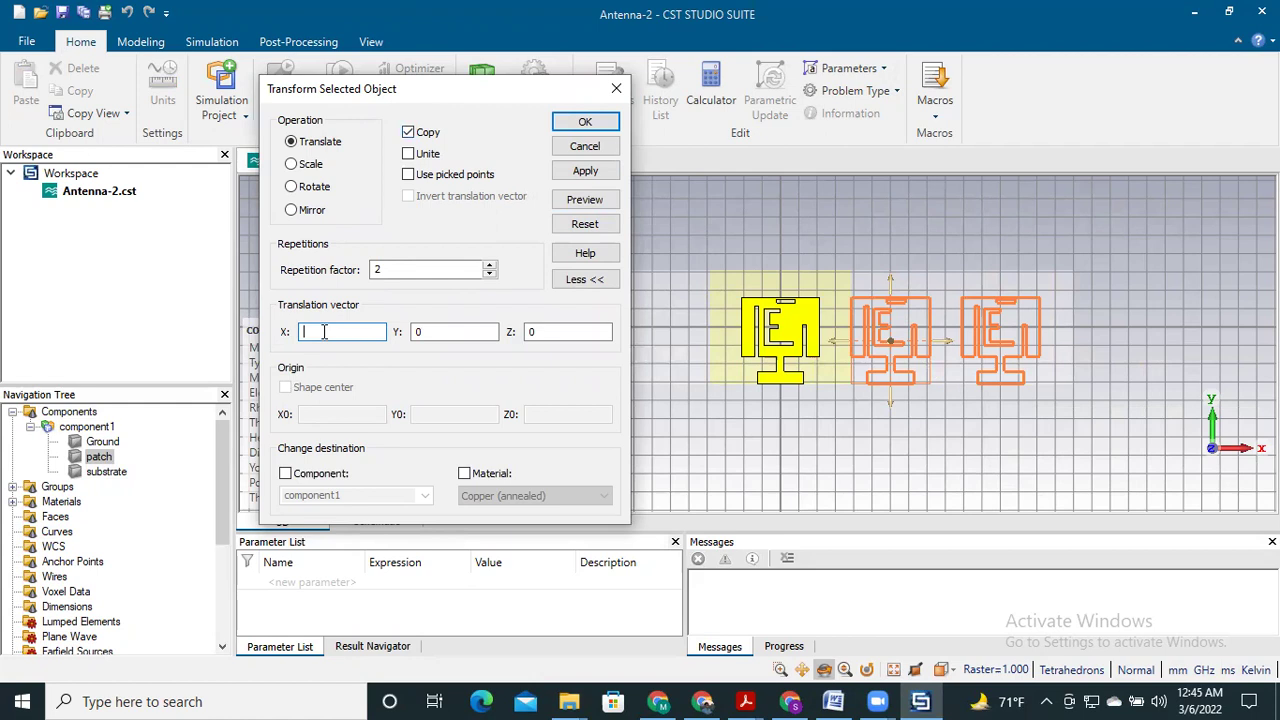
text(3)
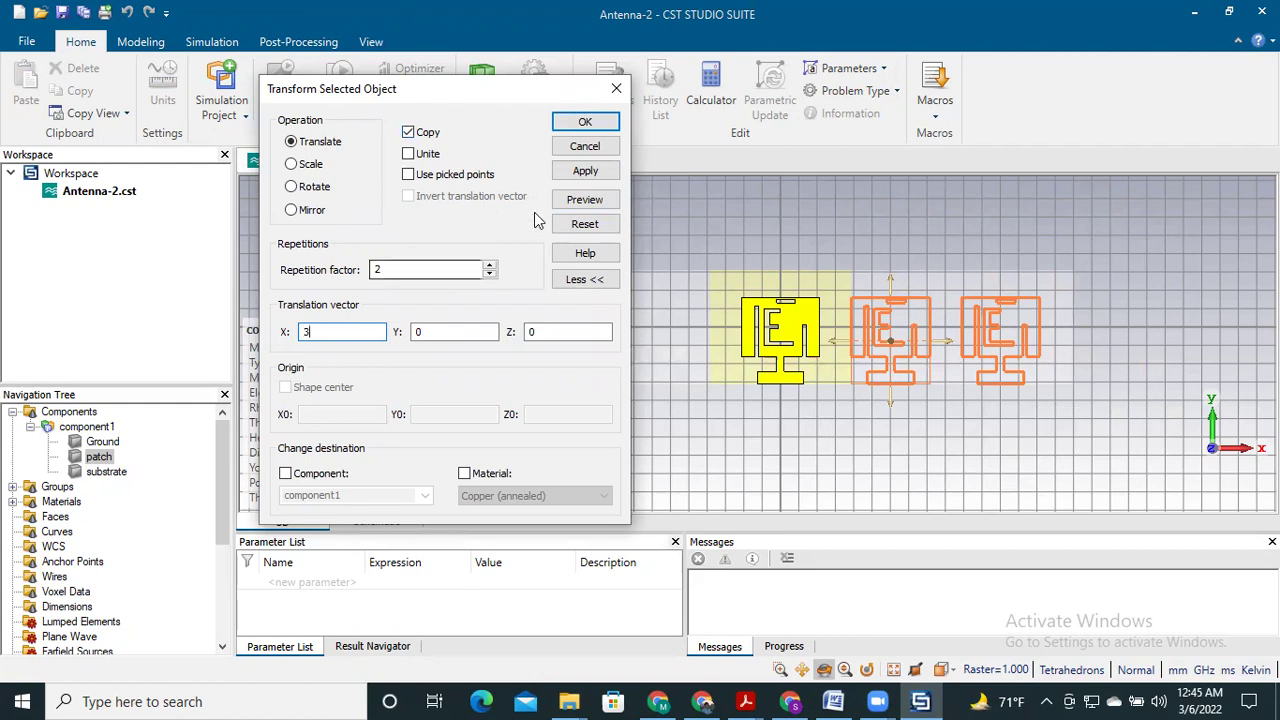
click(586, 200)
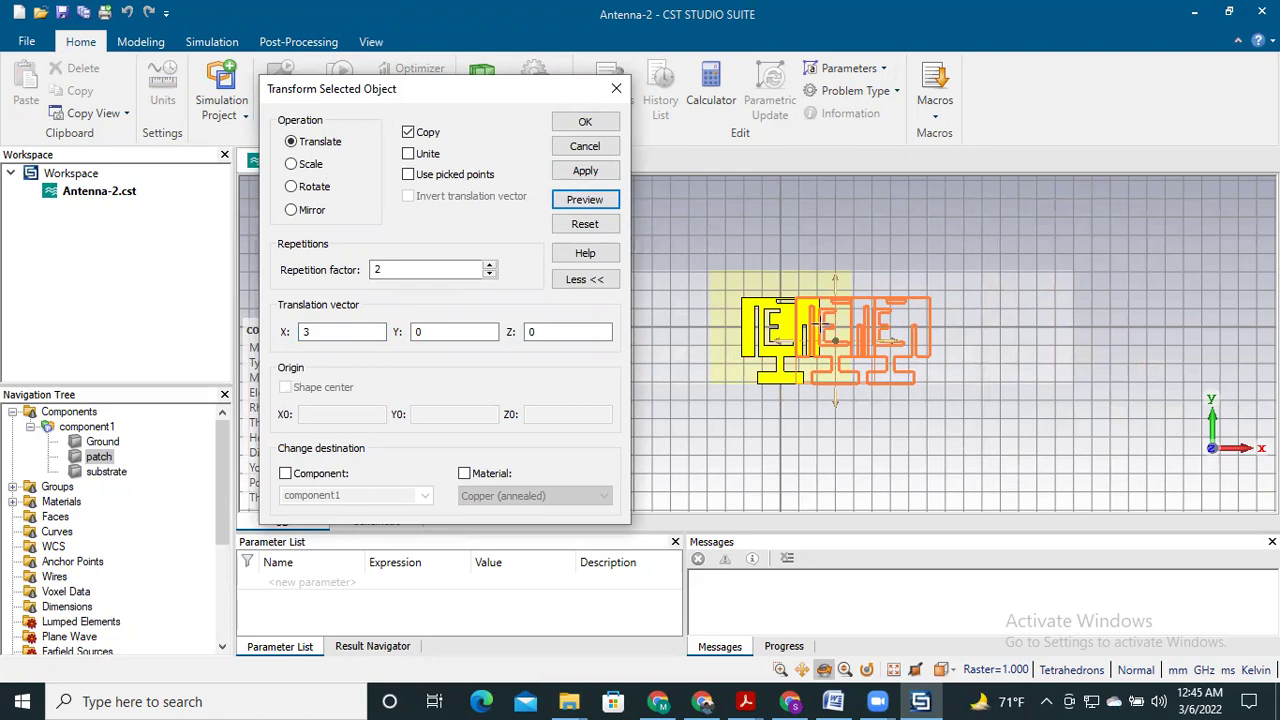
- Set the X translation to 6, apply the two patch copies and display the whole component1
click(323, 338)
key(BackSpace)
text(6)
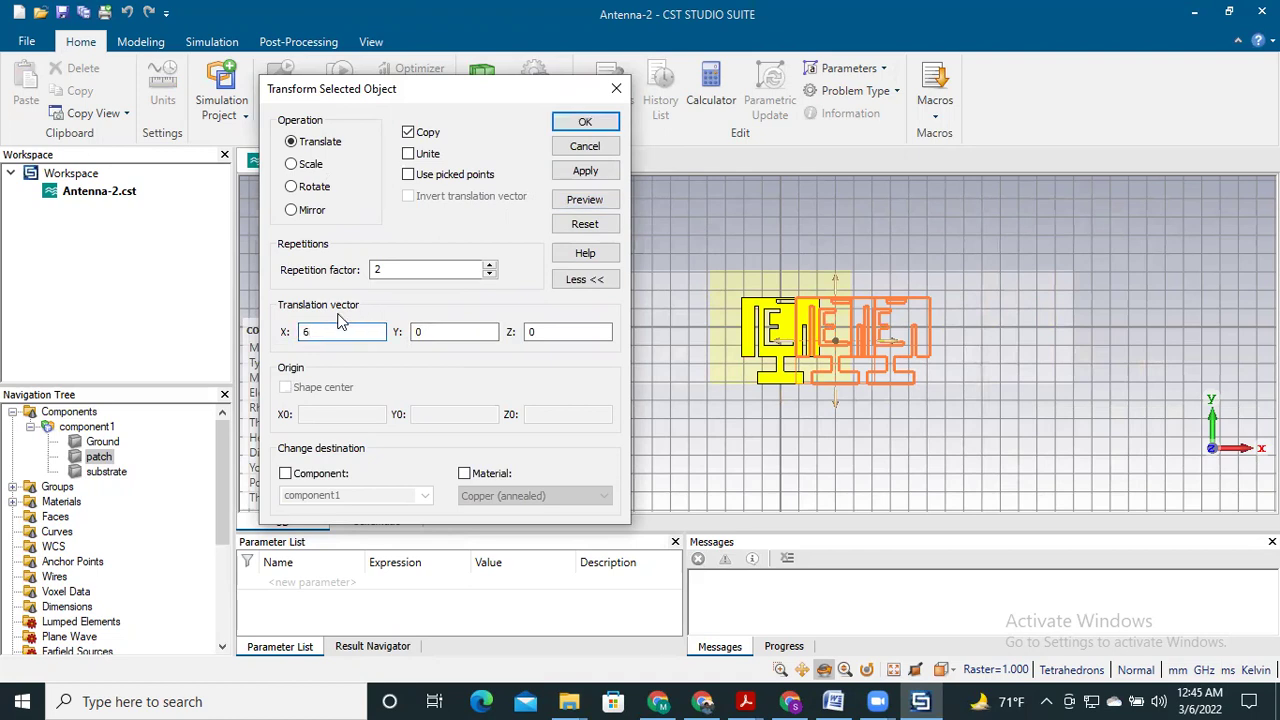
click(595, 204)
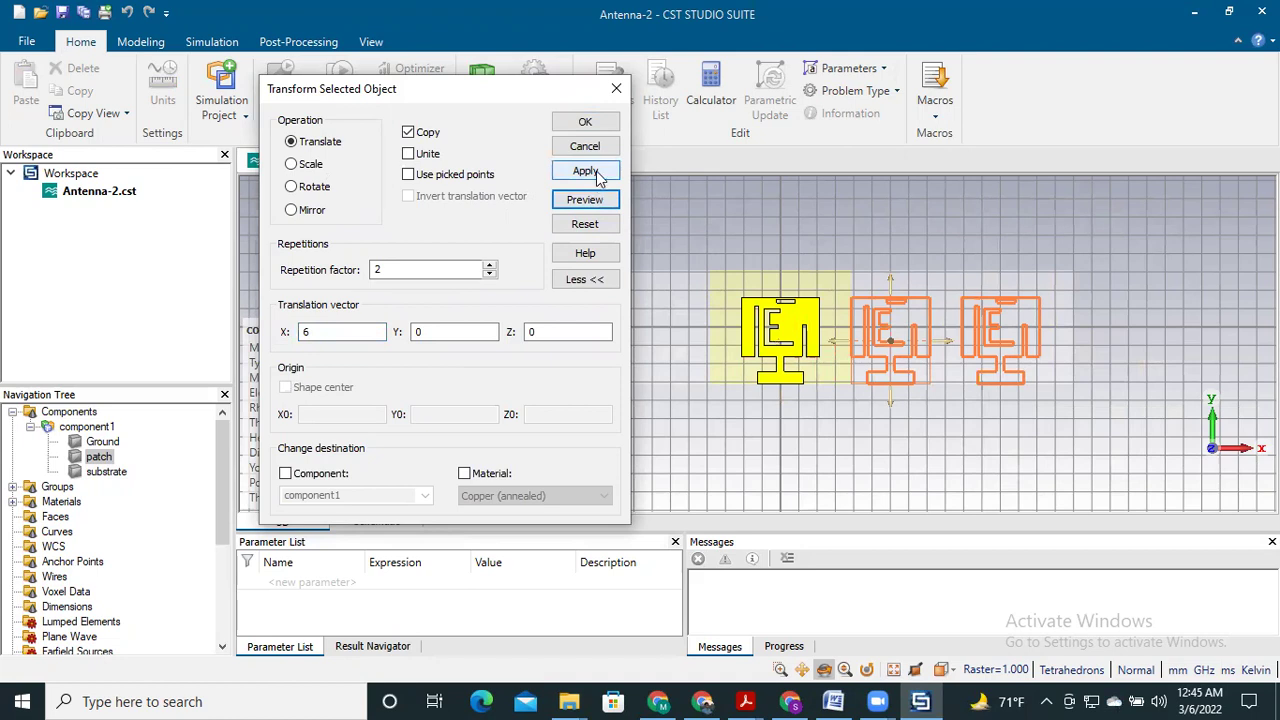
click(594, 173)
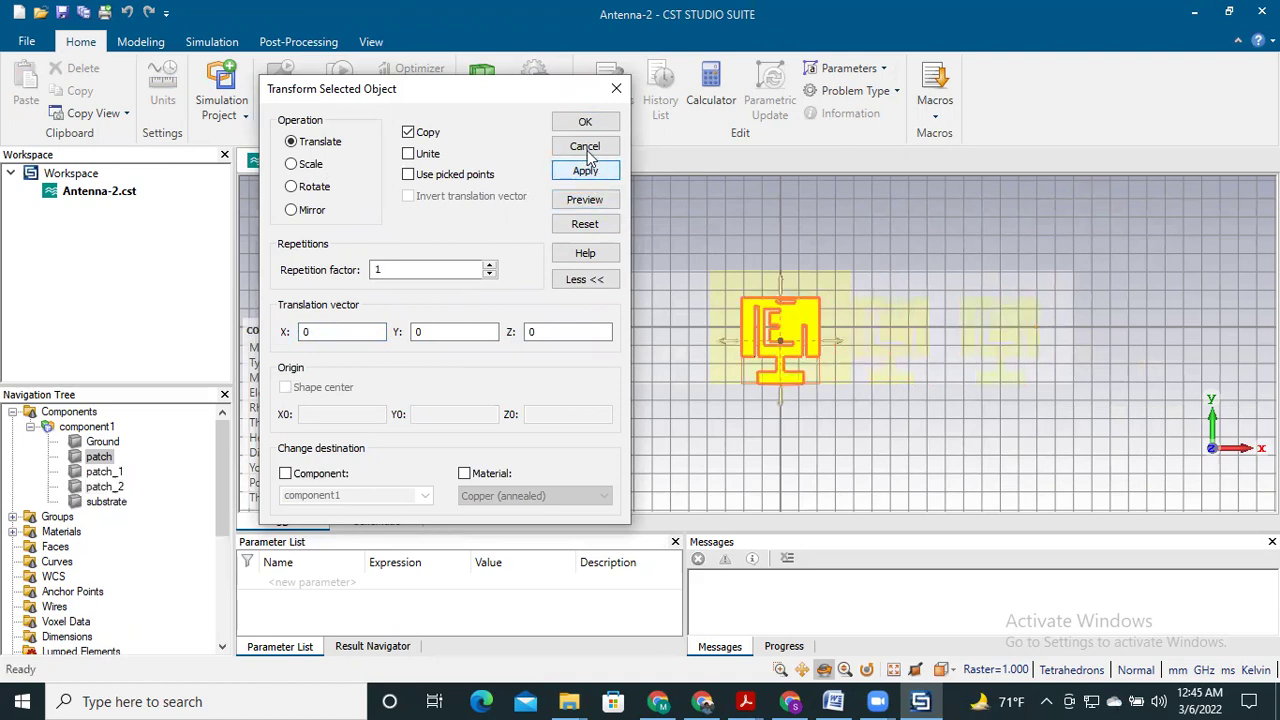
click(603, 121)
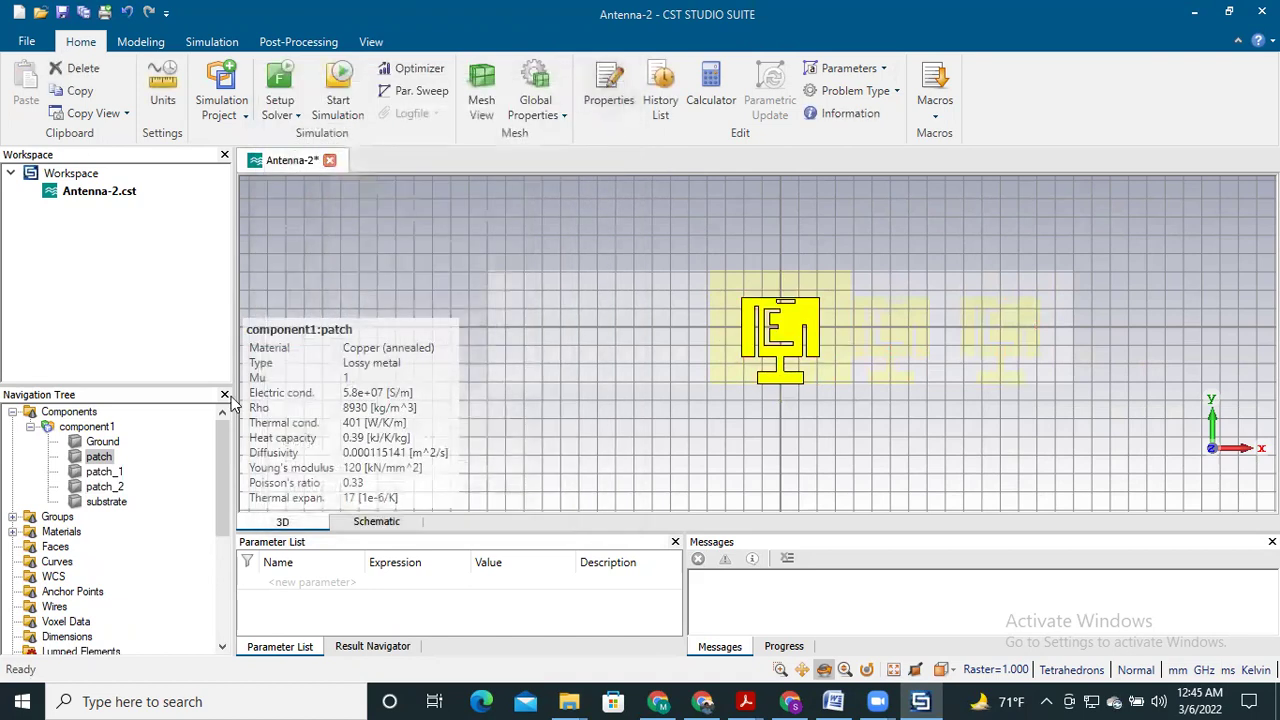
click(106, 454)
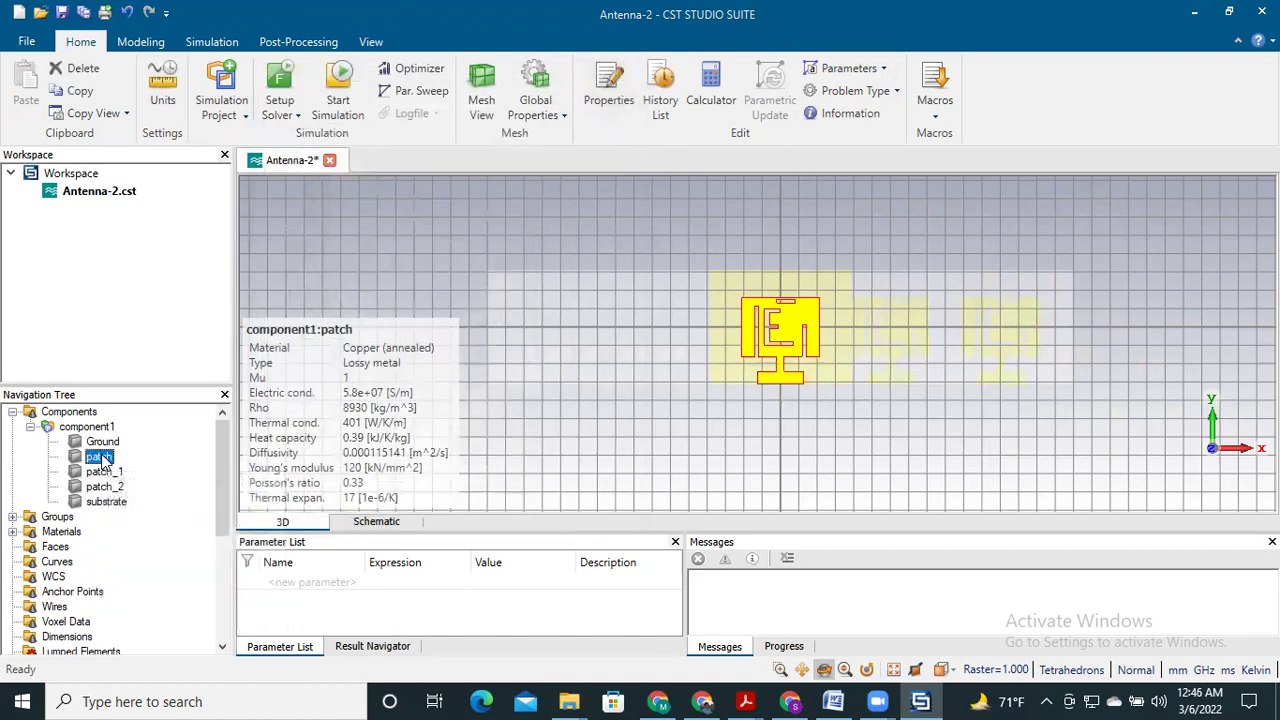
click(100, 427)
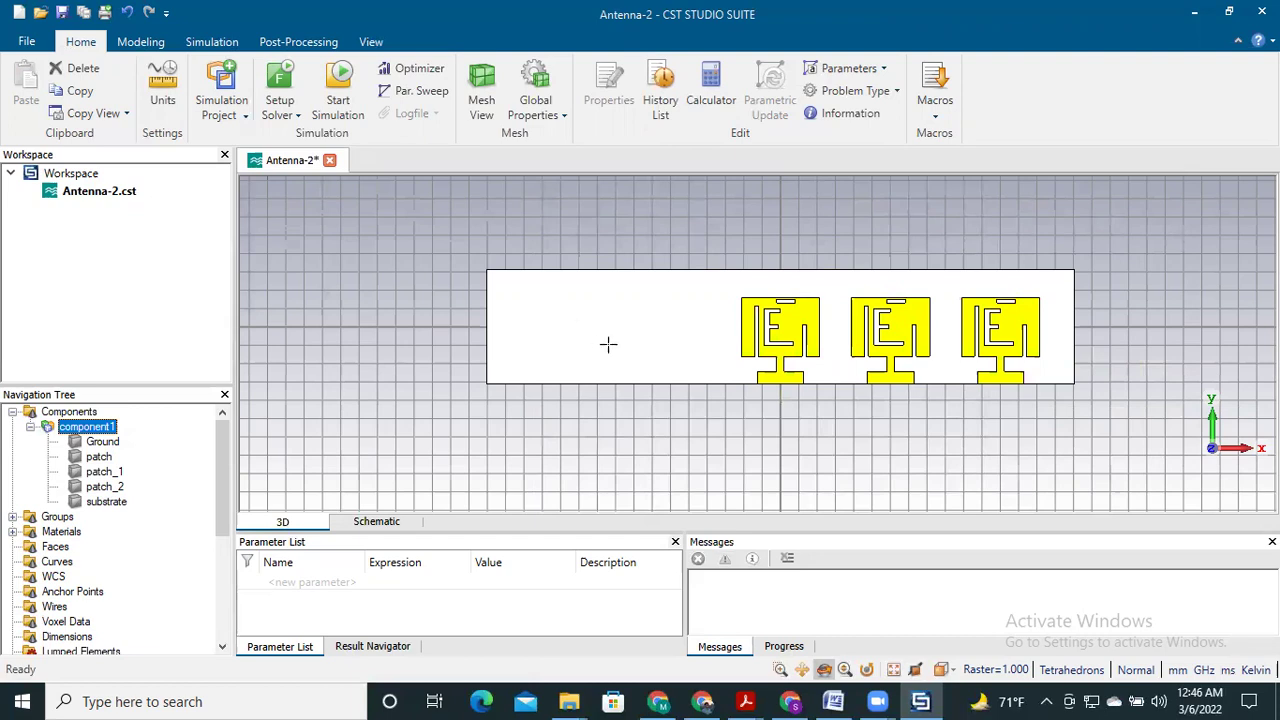
- Start a Translate transform on the original patch with a repetition factor of 2 and an X translation of -6
click(105, 458)
right_click(107, 461)
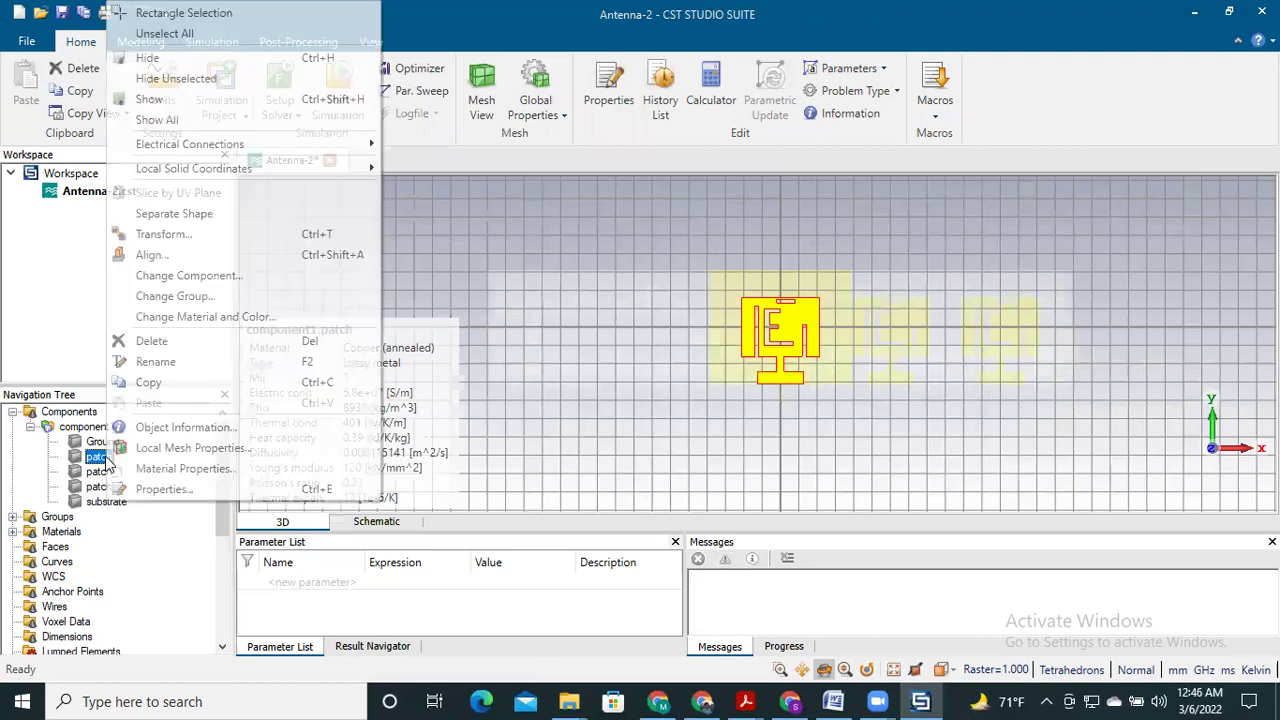
click(210, 246)
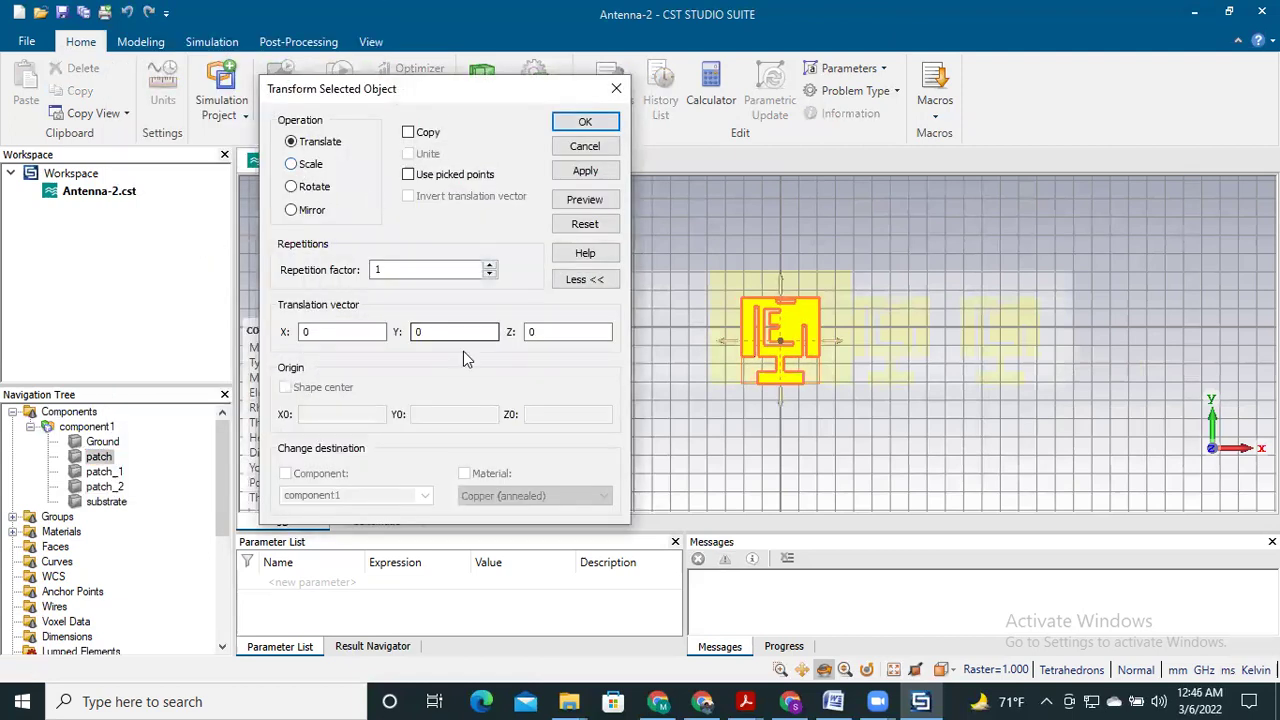
click(490, 266)
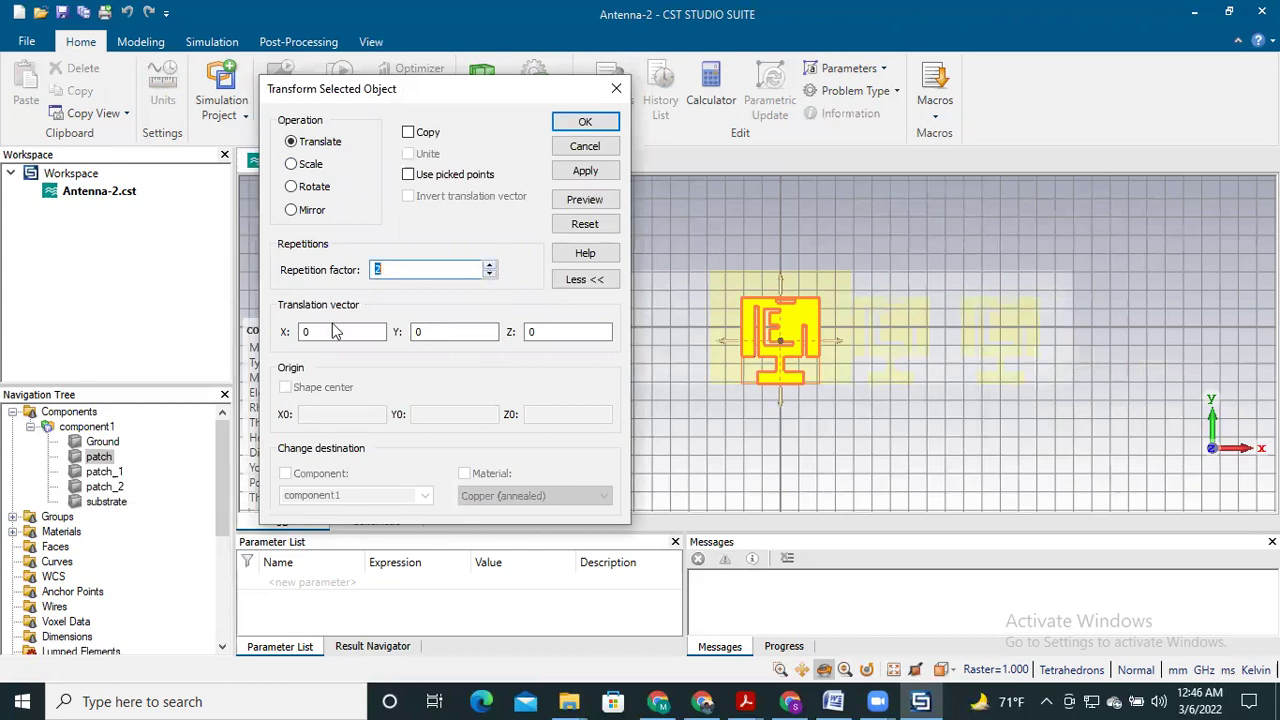
click(327, 331)
key(BackSpace)
text(-6)
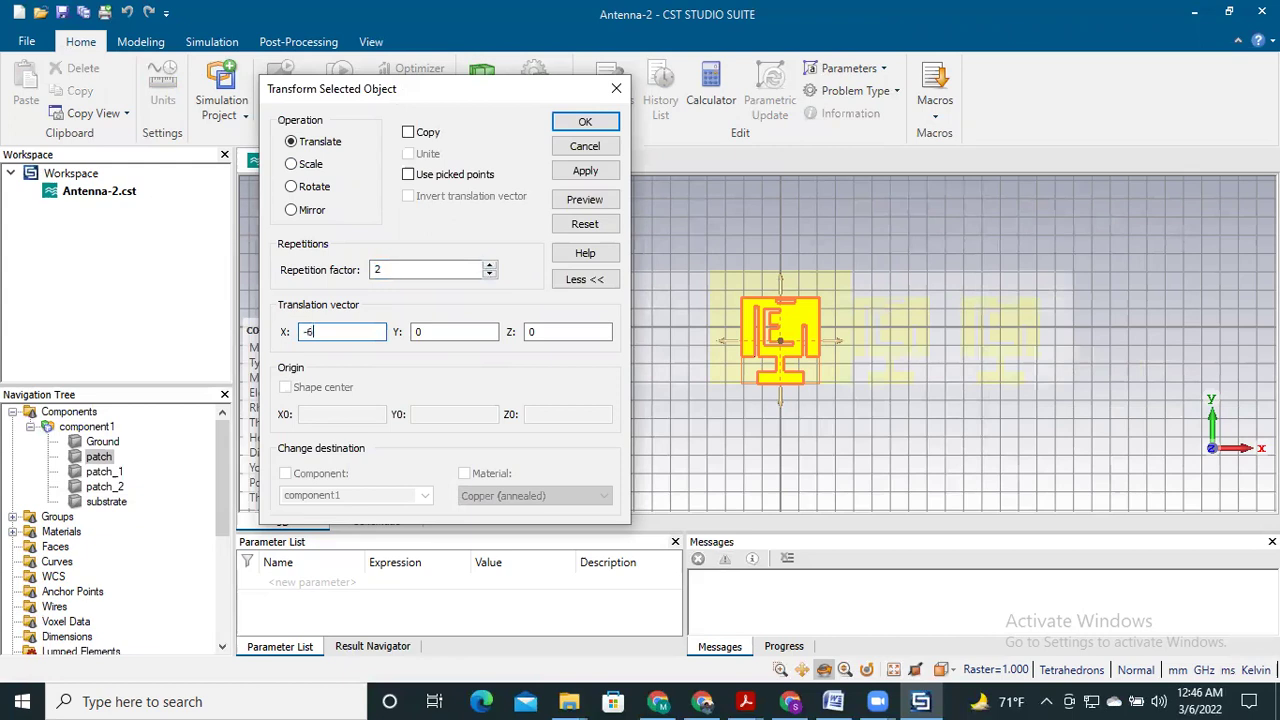
- Enable copying, preview and apply the two patch copies in the negative X direction, and display the whole component1
click(410, 133)
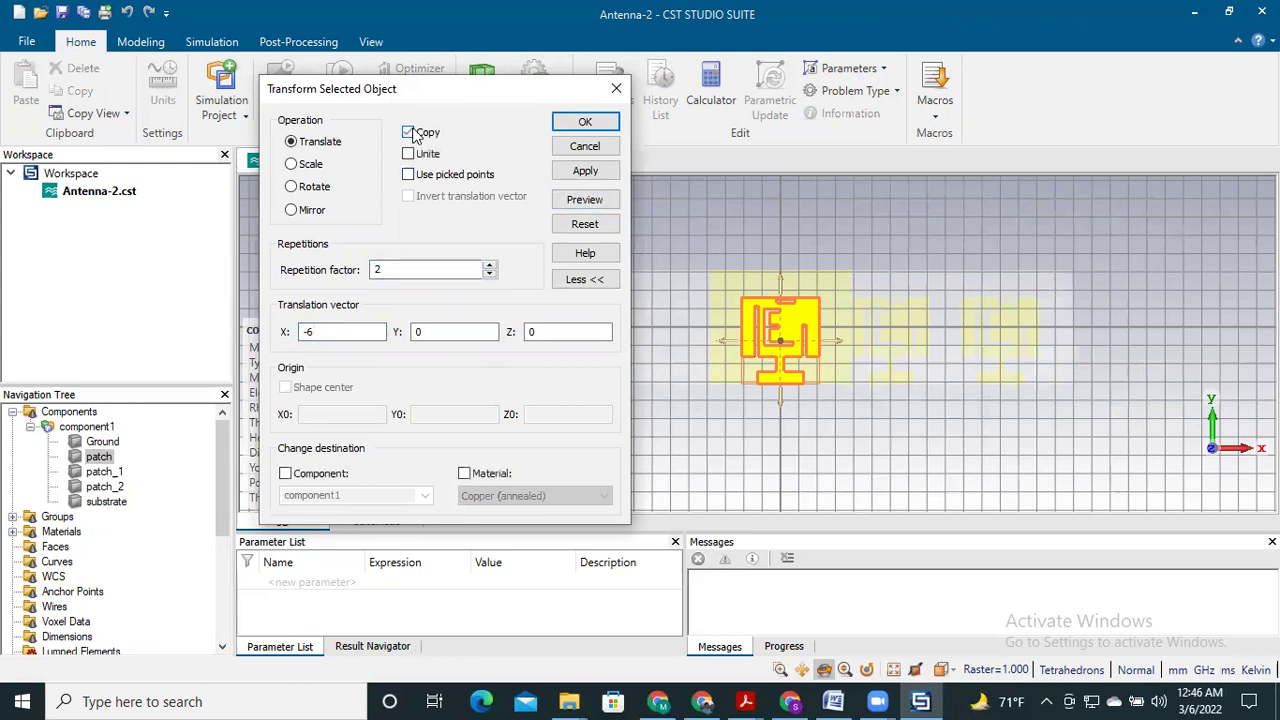
click(597, 202)
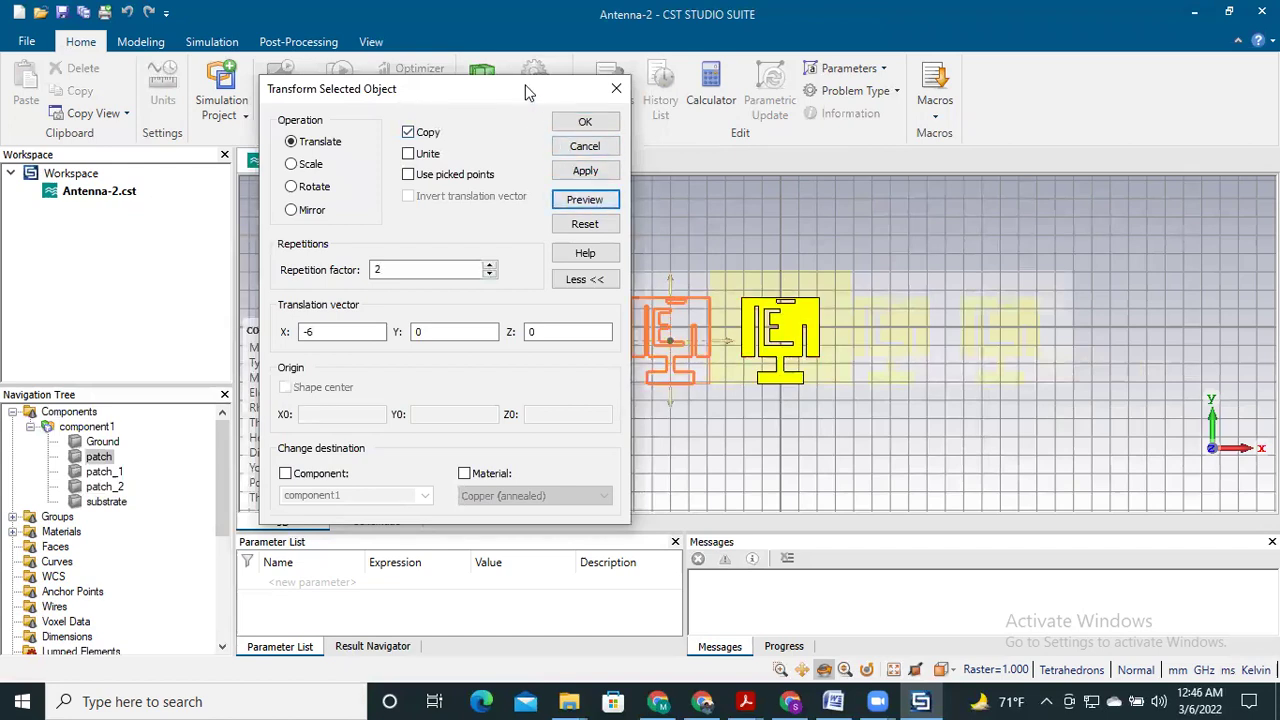
drag(532, 88, 1152, 113)
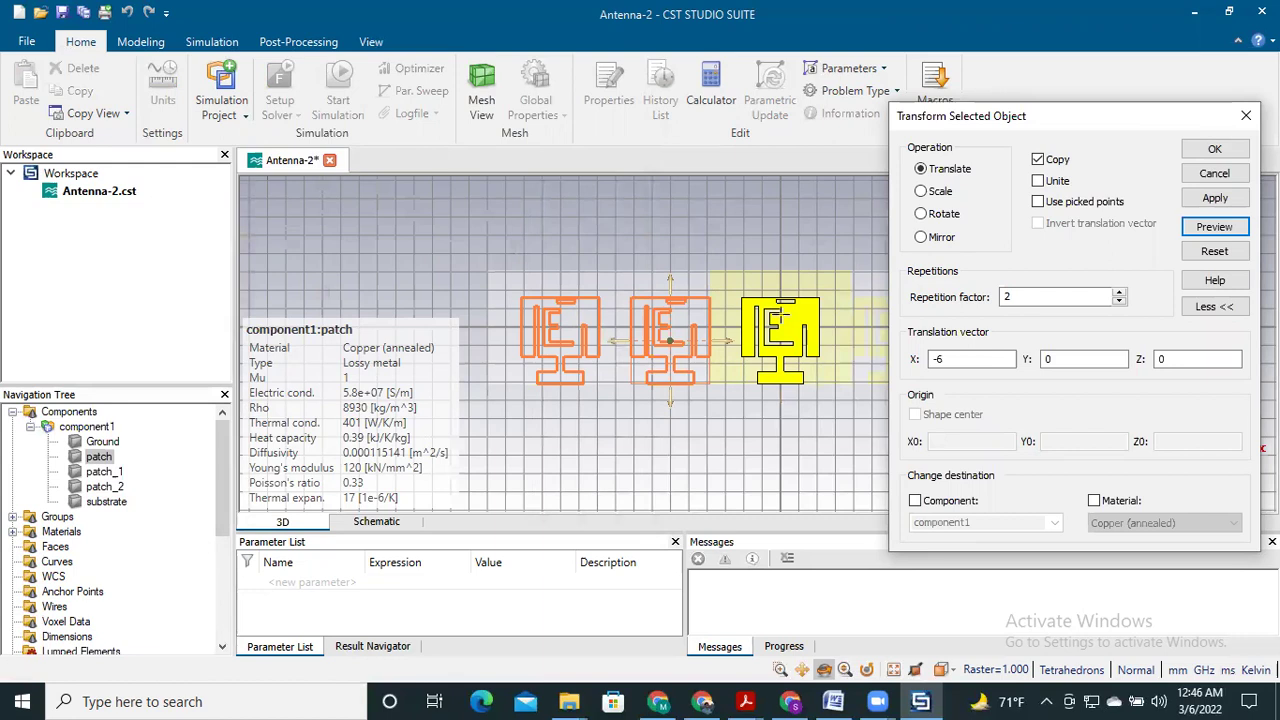
click(1214, 197)
click(1215, 151)
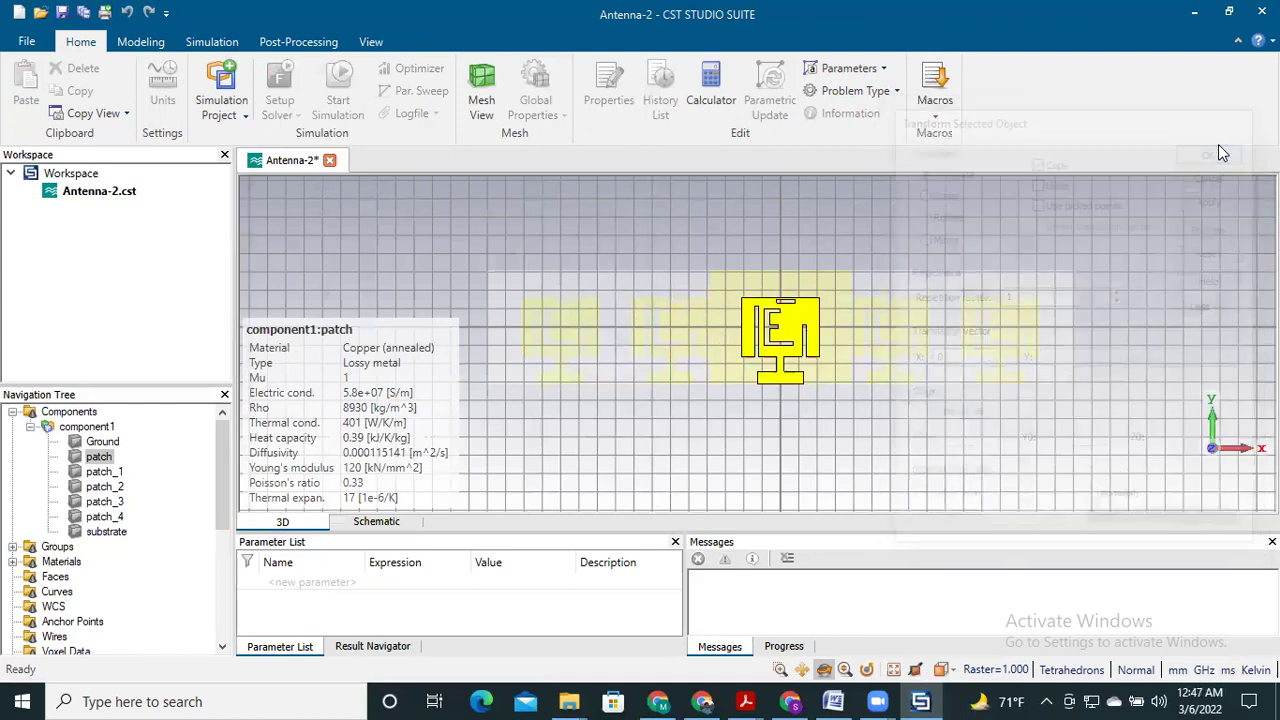
click(97, 427)
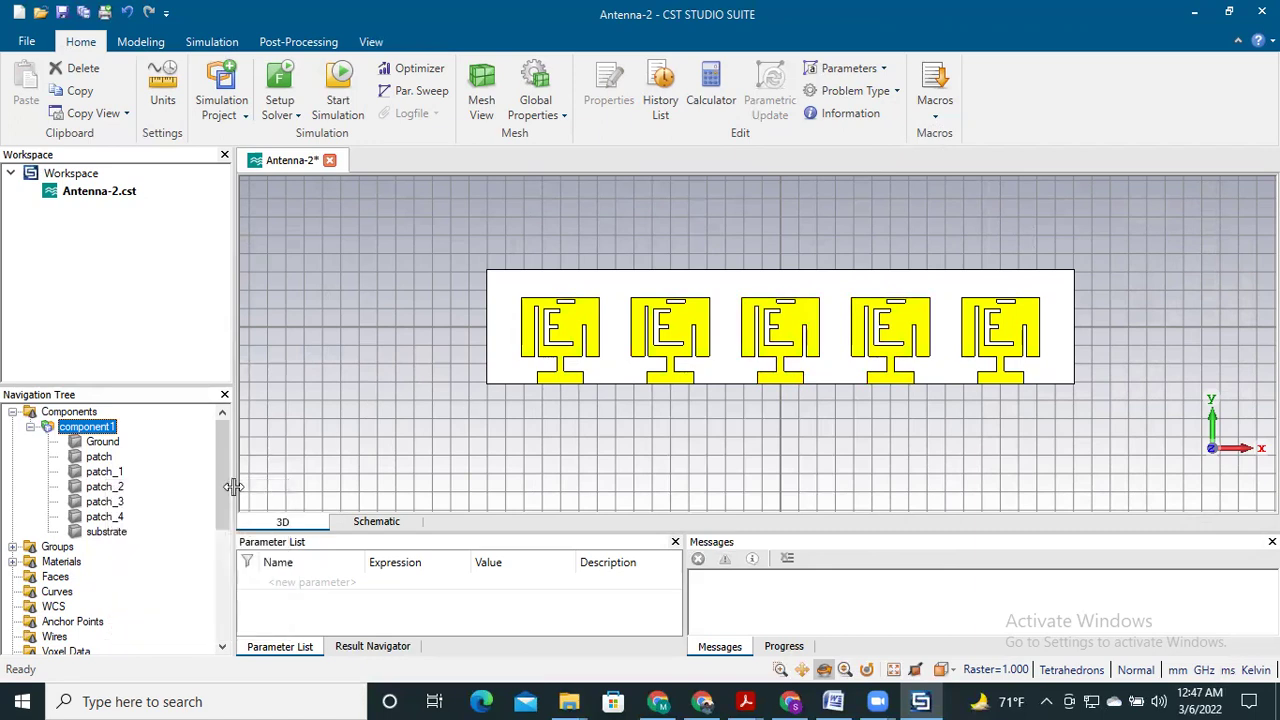
- Start a Rotate transform on patch_1 with an X rotation angle of 180 and preview it
click(104, 474)
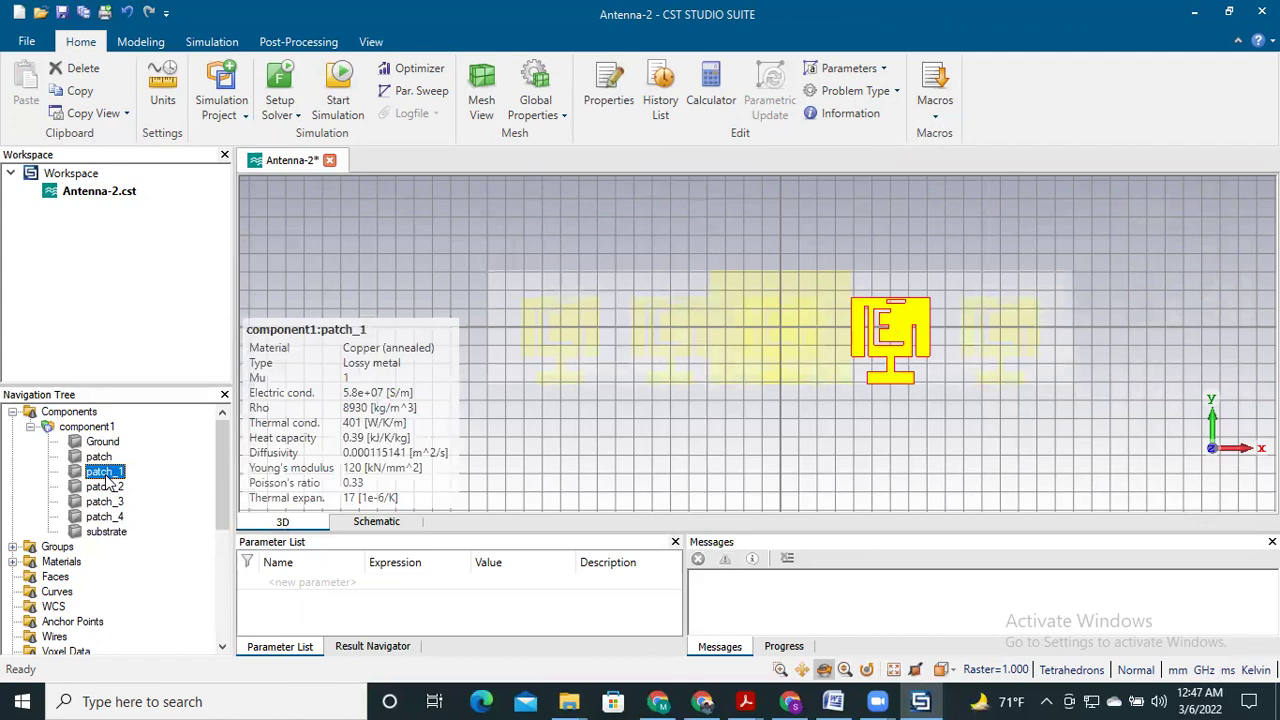
right_click(108, 481)
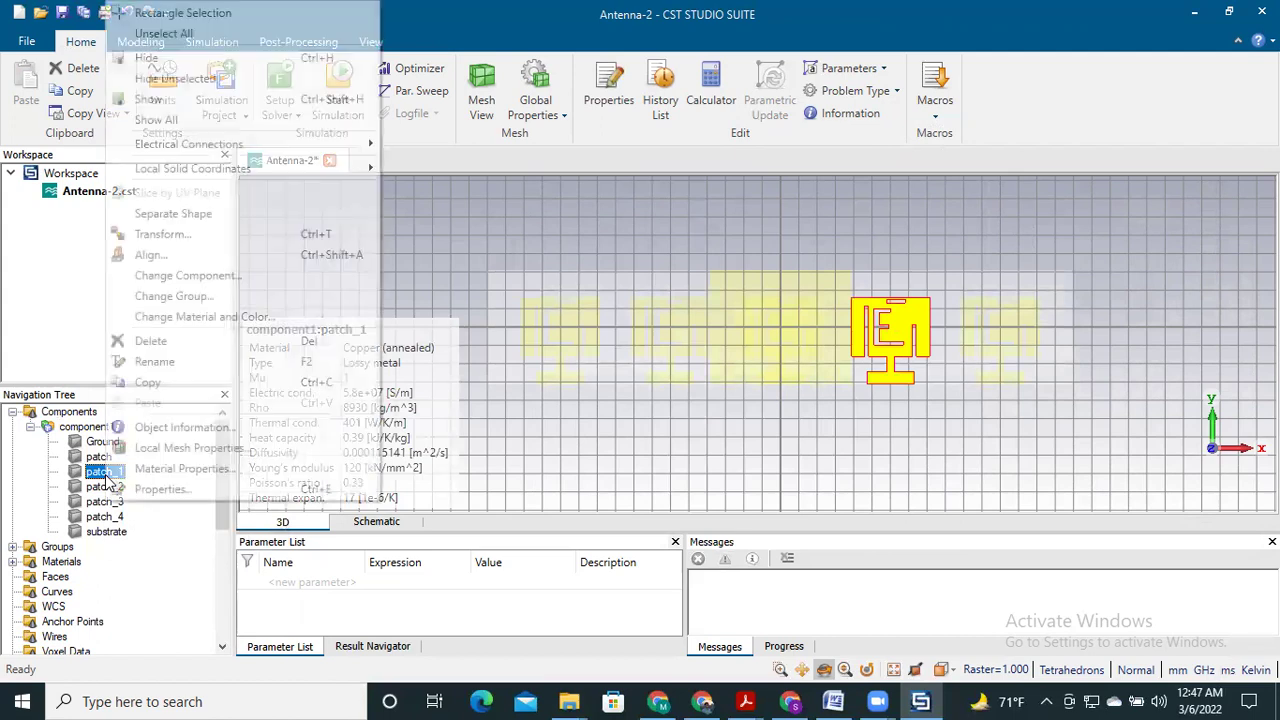
click(197, 238)
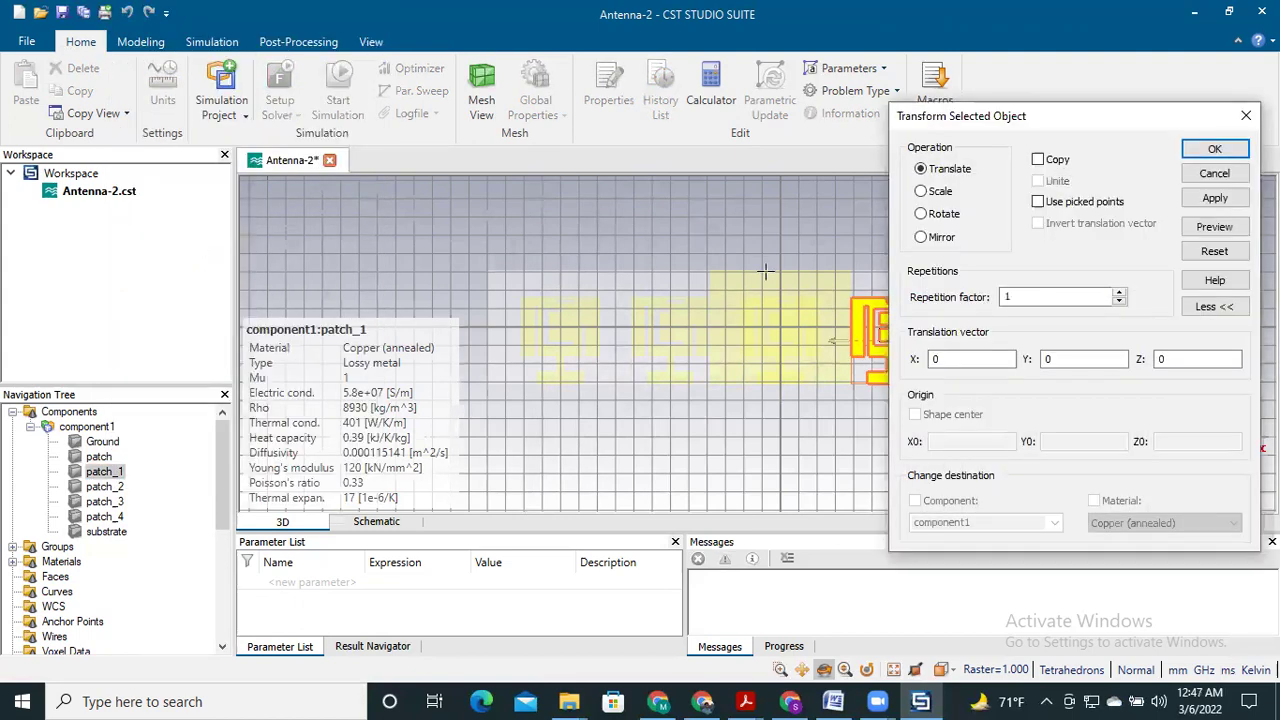
click(921, 214)
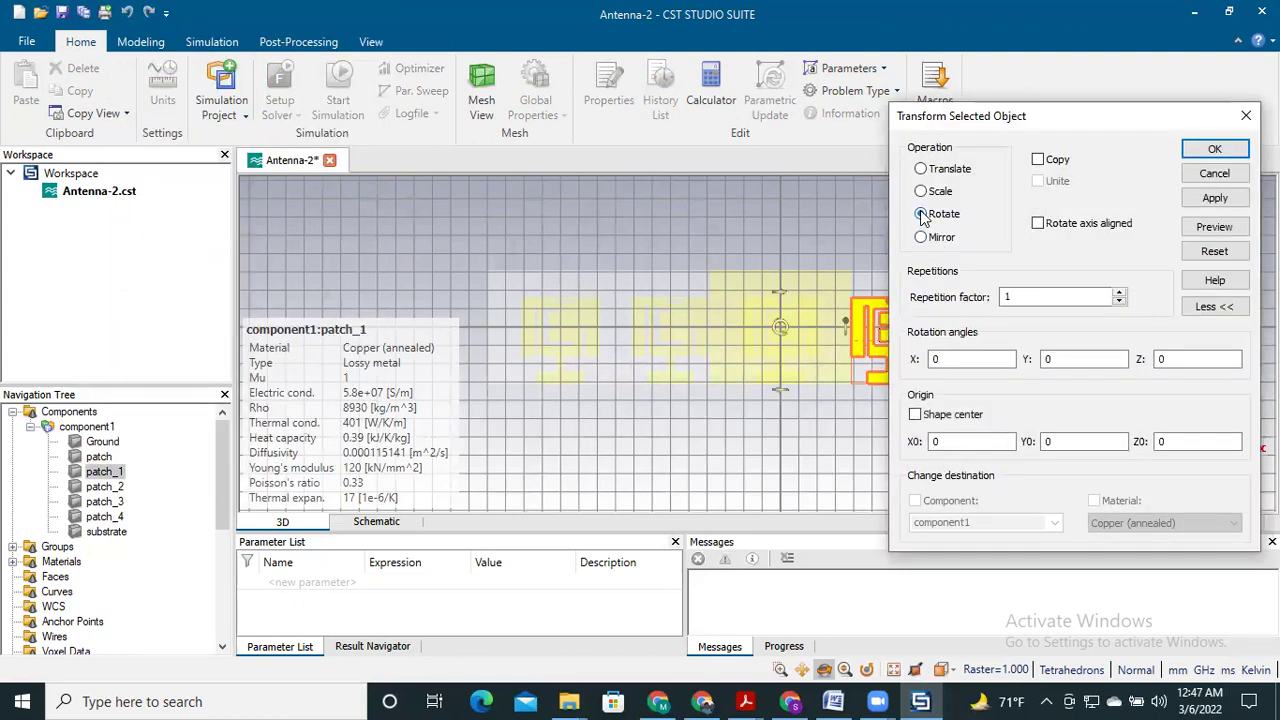
click(1026, 300)
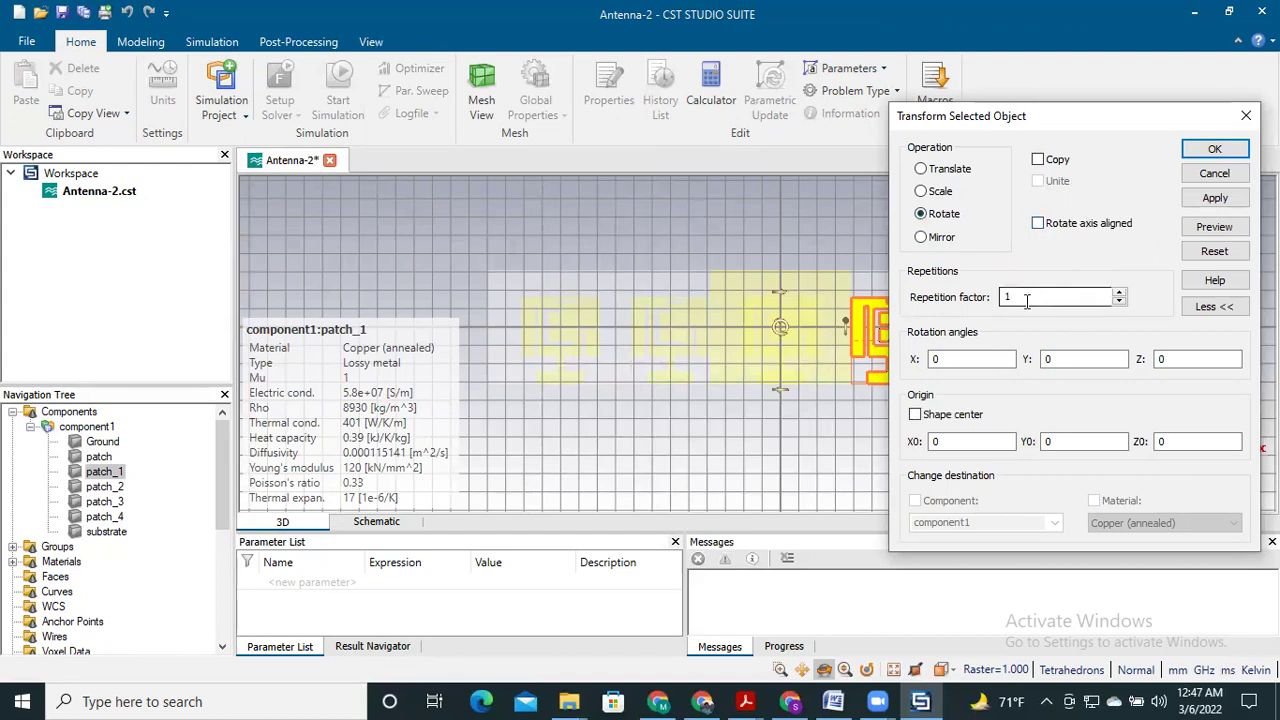
click(1026, 300)
double_click(957, 359)
key(BackSpace)
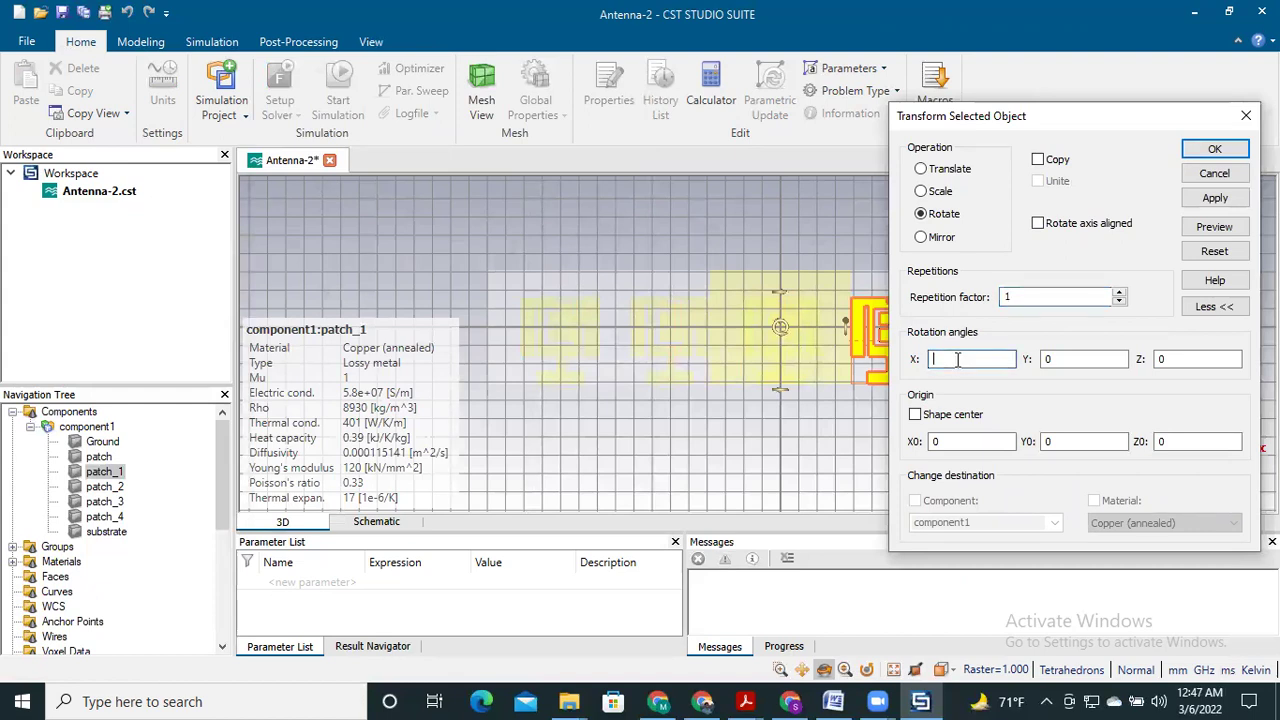
text(180)
drag(1023, 119, 424, 118)
click(626, 226)
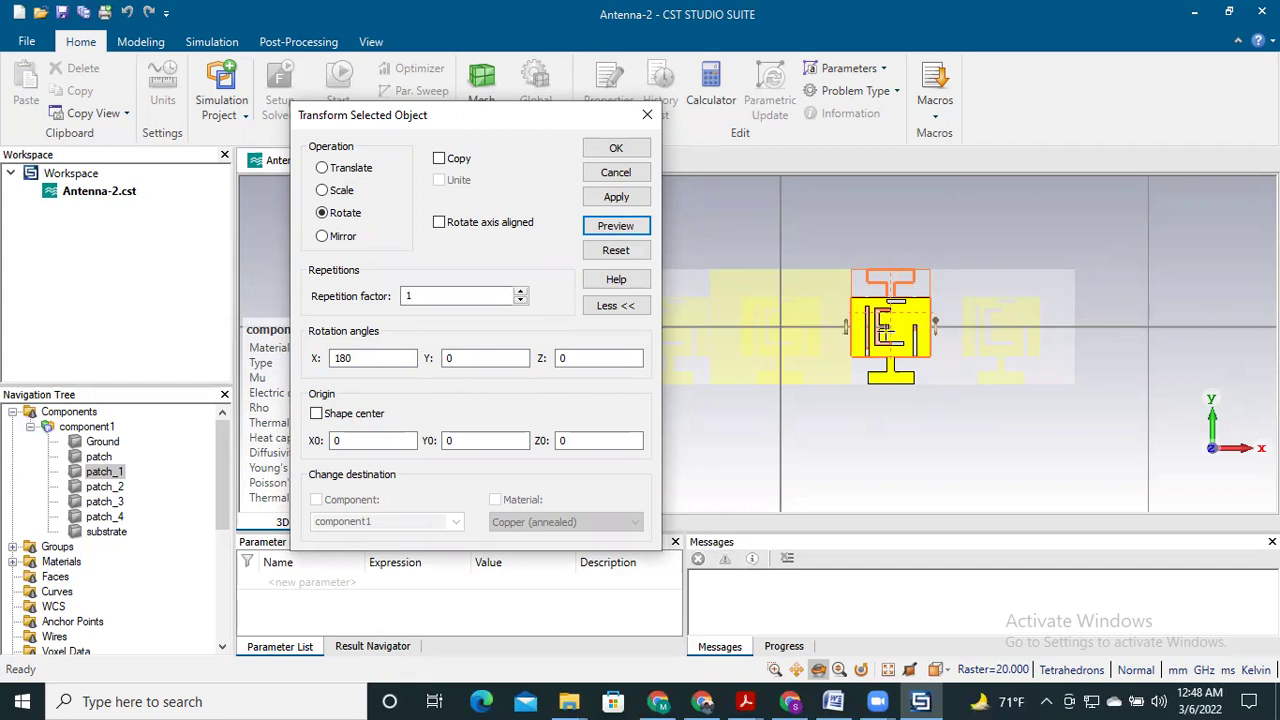
- Set the rotation origin Z0 of patch_1 to 0.818, preview and apply the rotation, and display the whole component1
click(584, 441)
text(.)
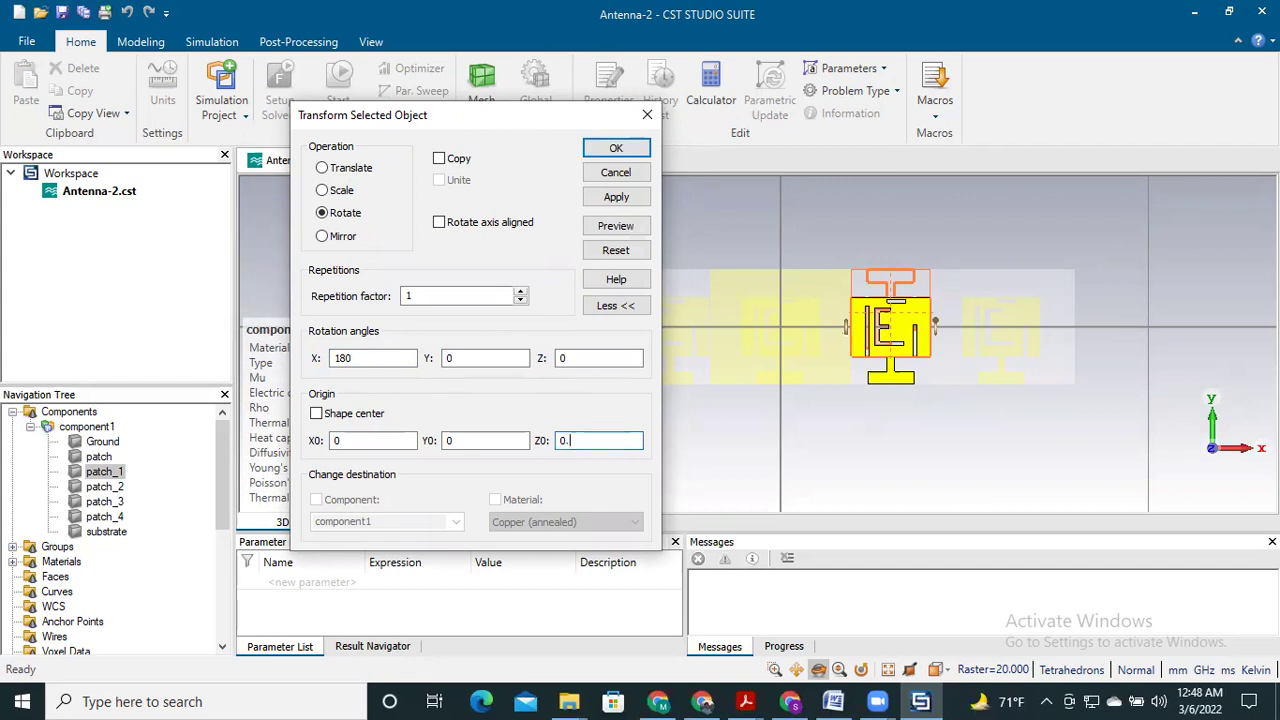
text(818)
click(614, 226)
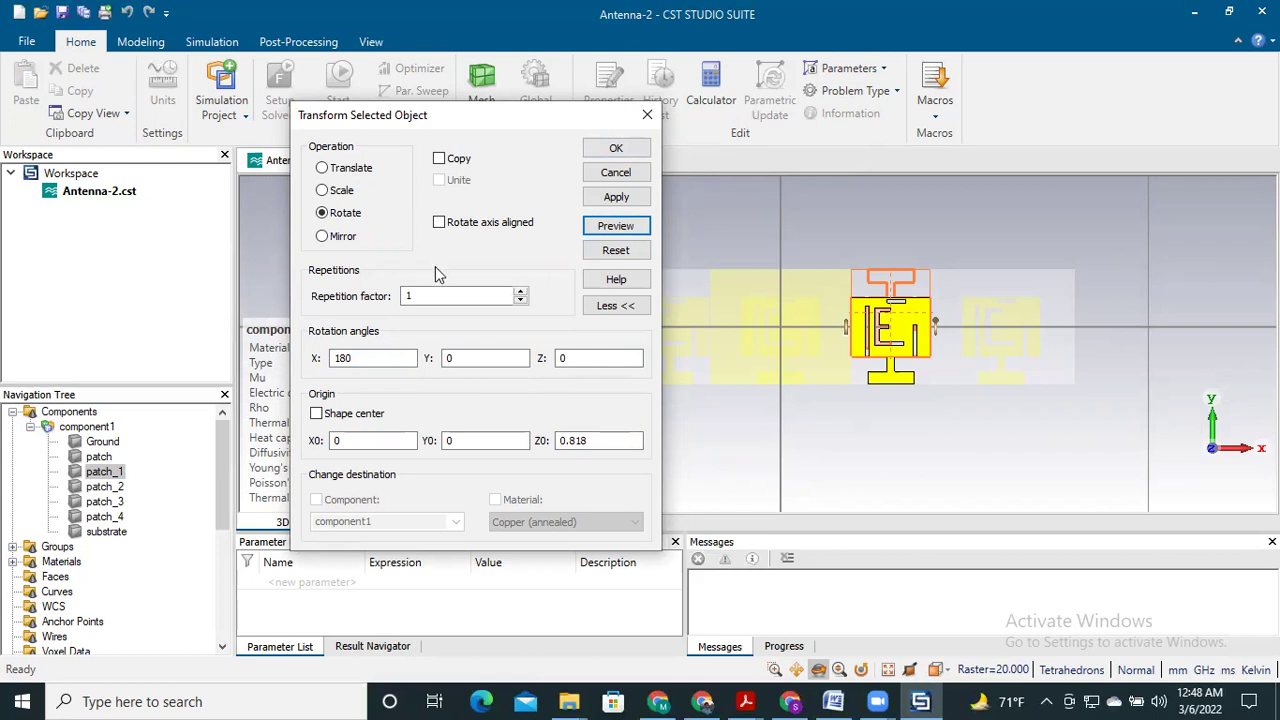
click(620, 200)
click(618, 150)
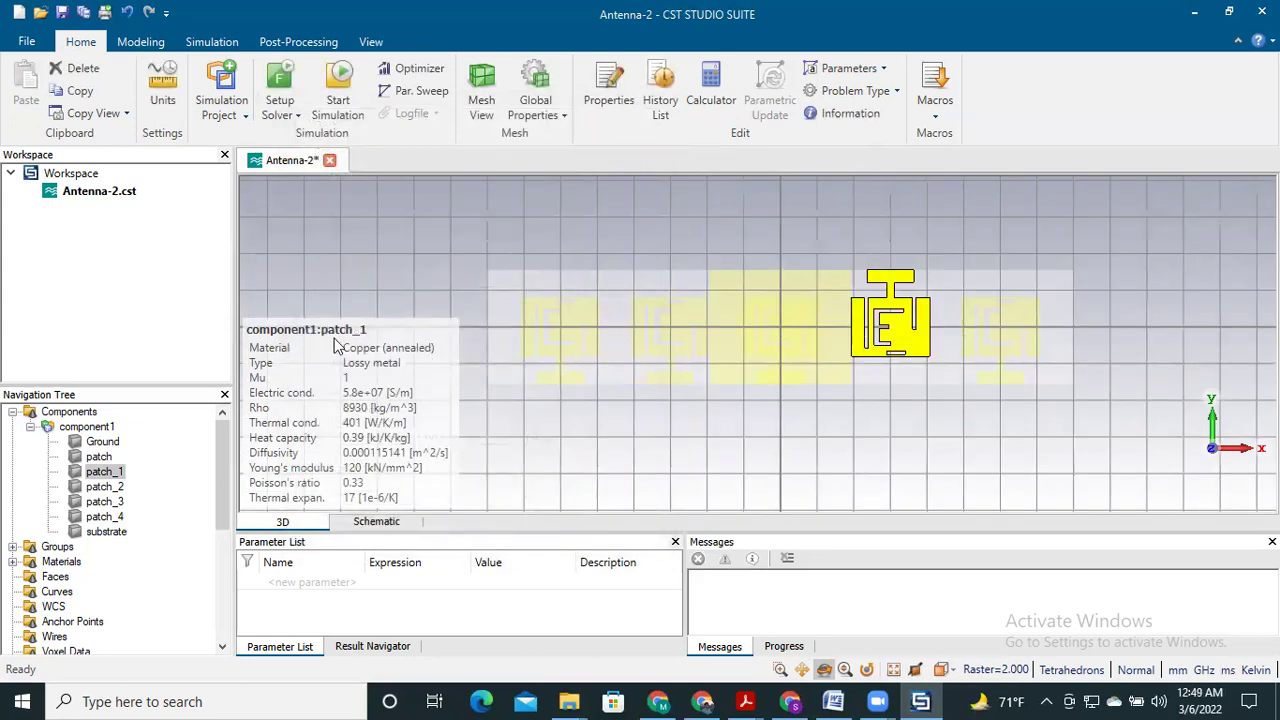
click(100, 427)
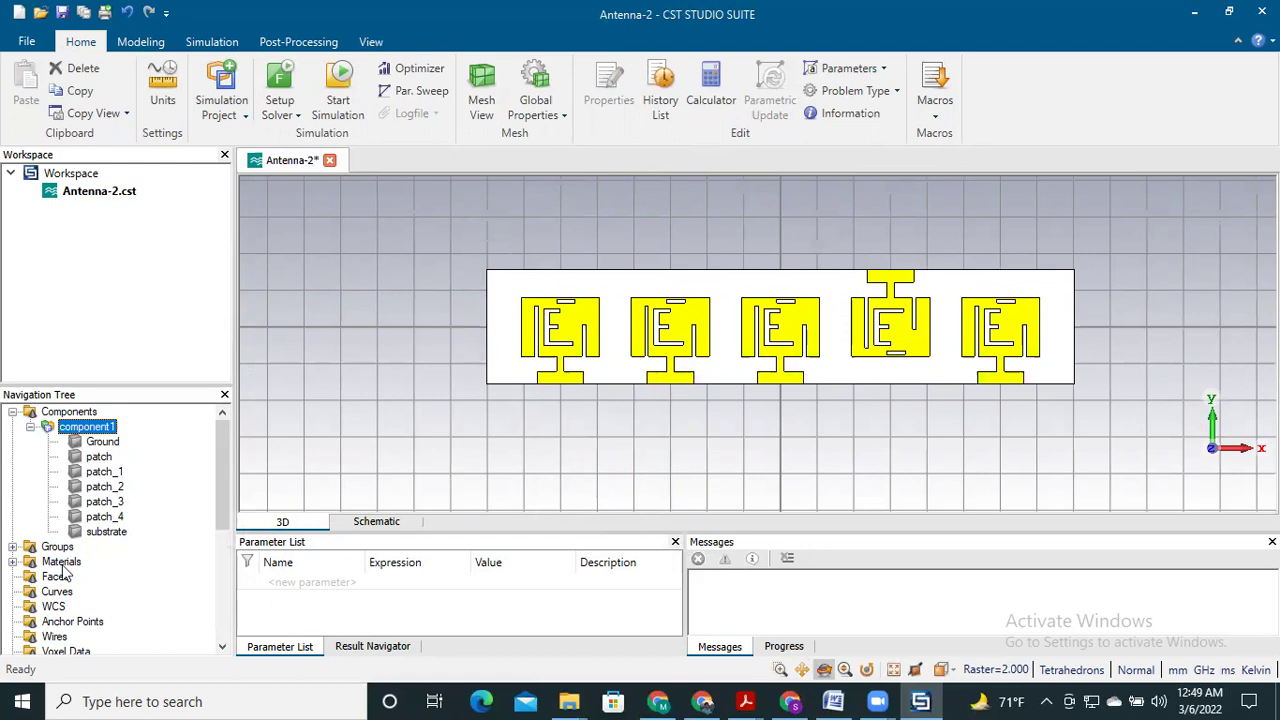
- Start a Rotate transform on patch_3 with an X rotation angle of 180
click(105, 503)
right_click(108, 505)
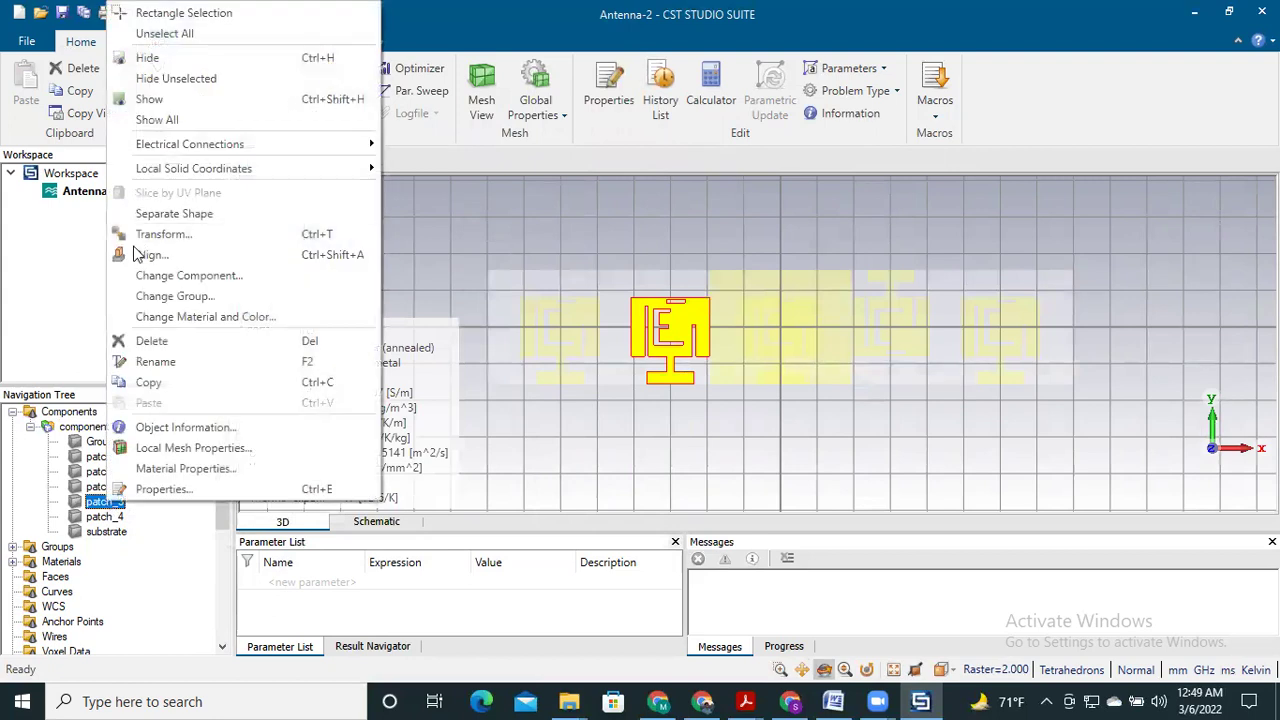
click(193, 238)
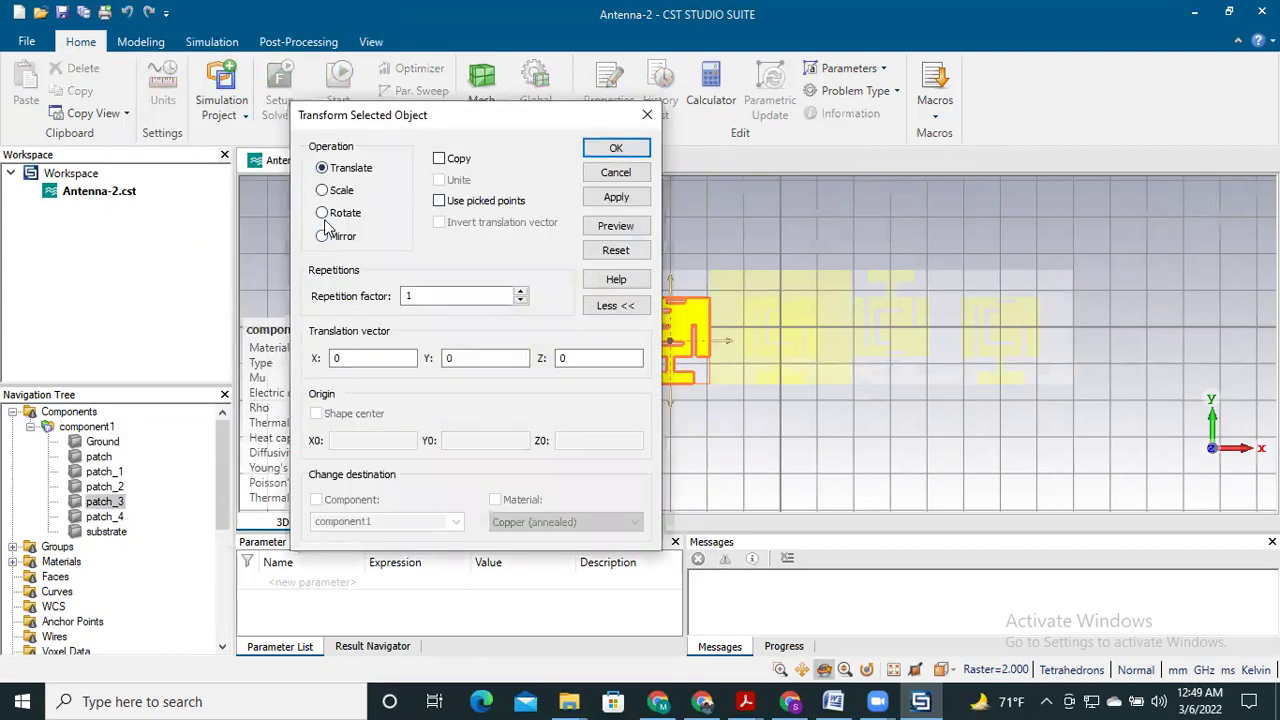
click(323, 215)
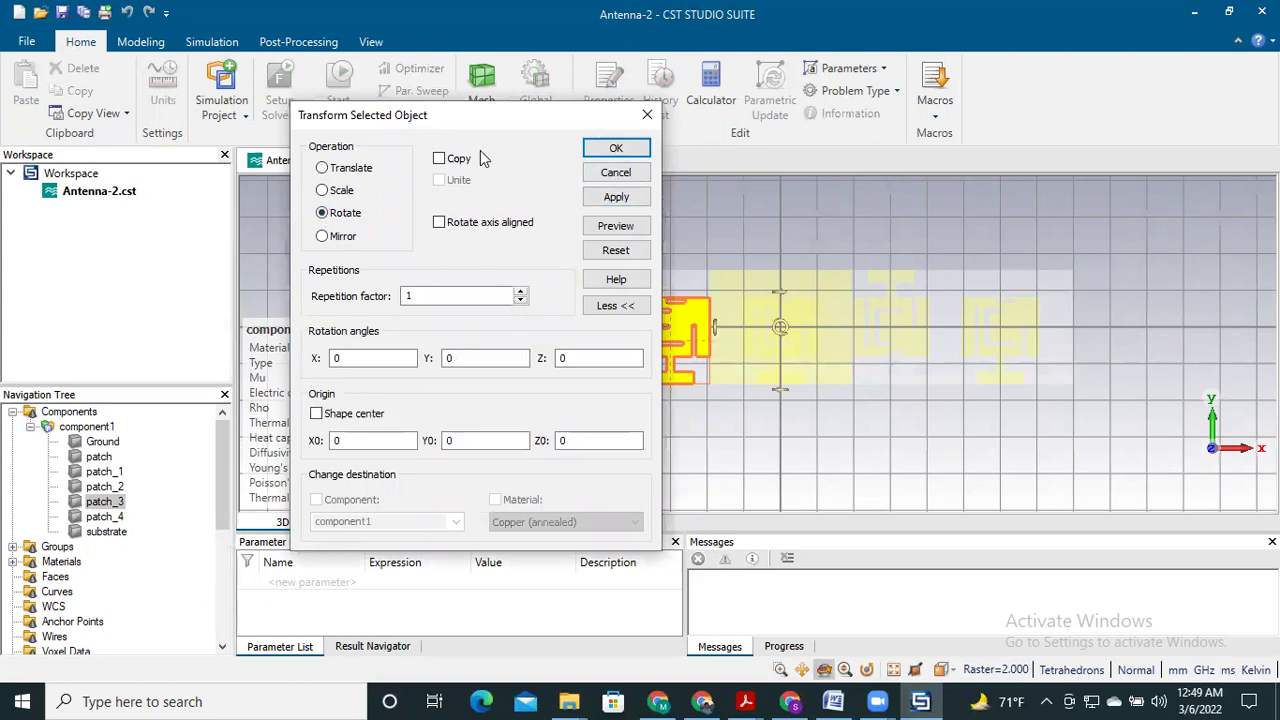
click(352, 357)
text(180)
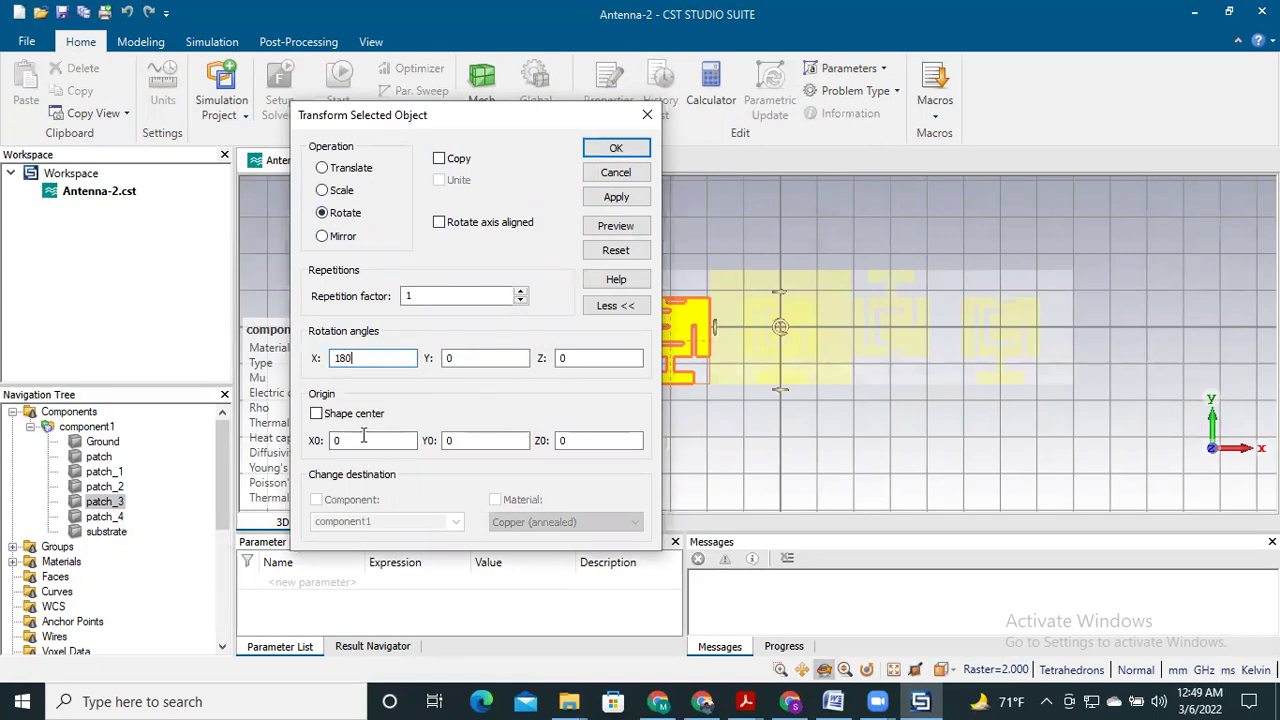
- Set the rotation origin Z0 of patch_3 to 0.818, preview and apply the rotation, and display the whole component1
click(571, 441)
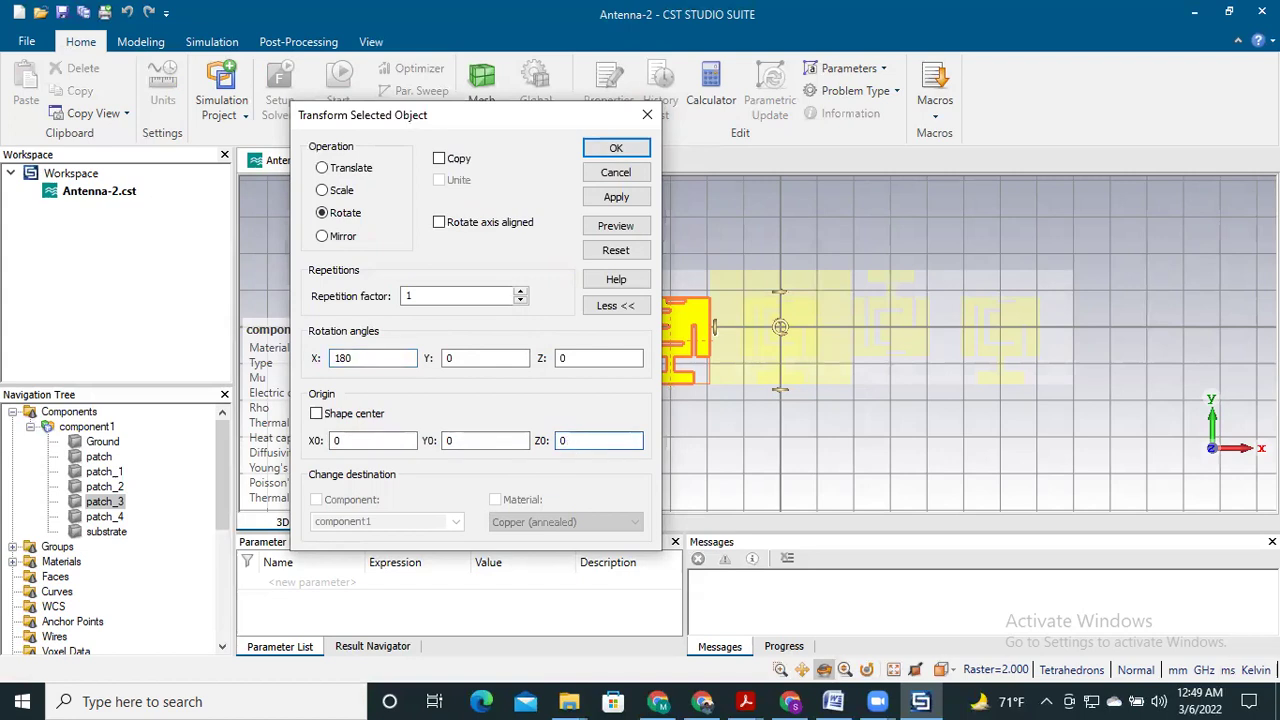
text(.818)
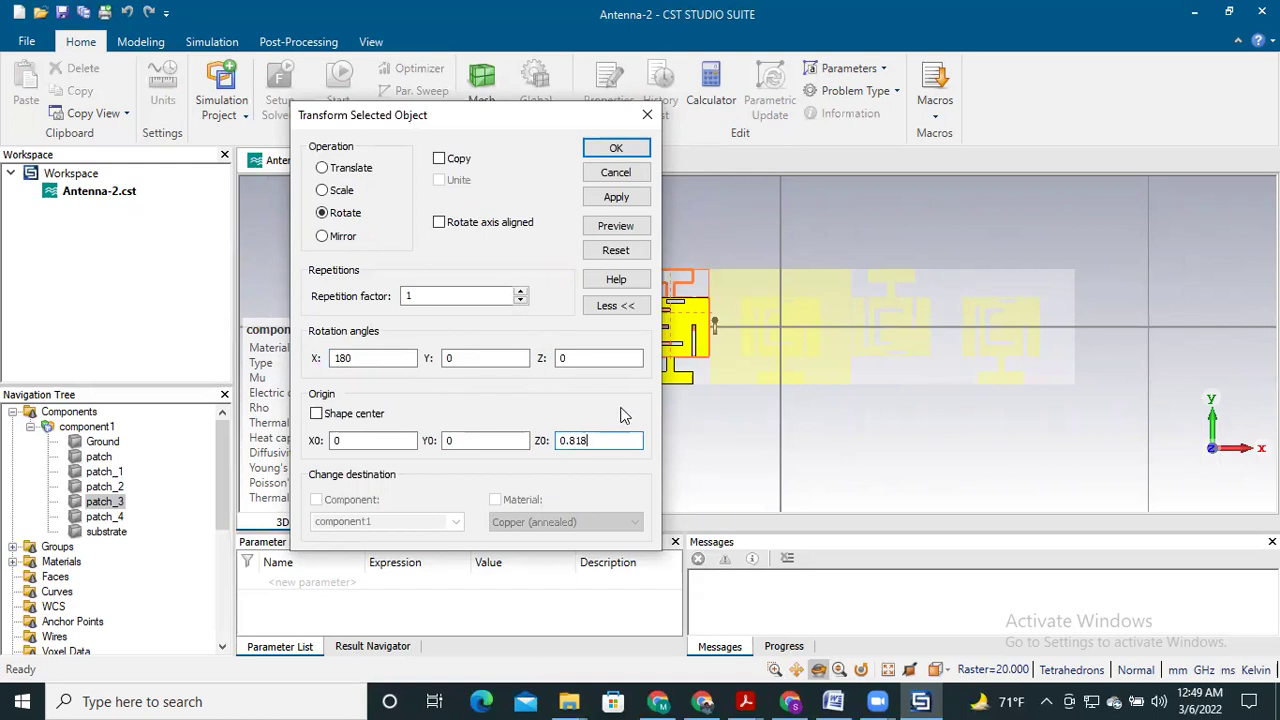
click(602, 227)
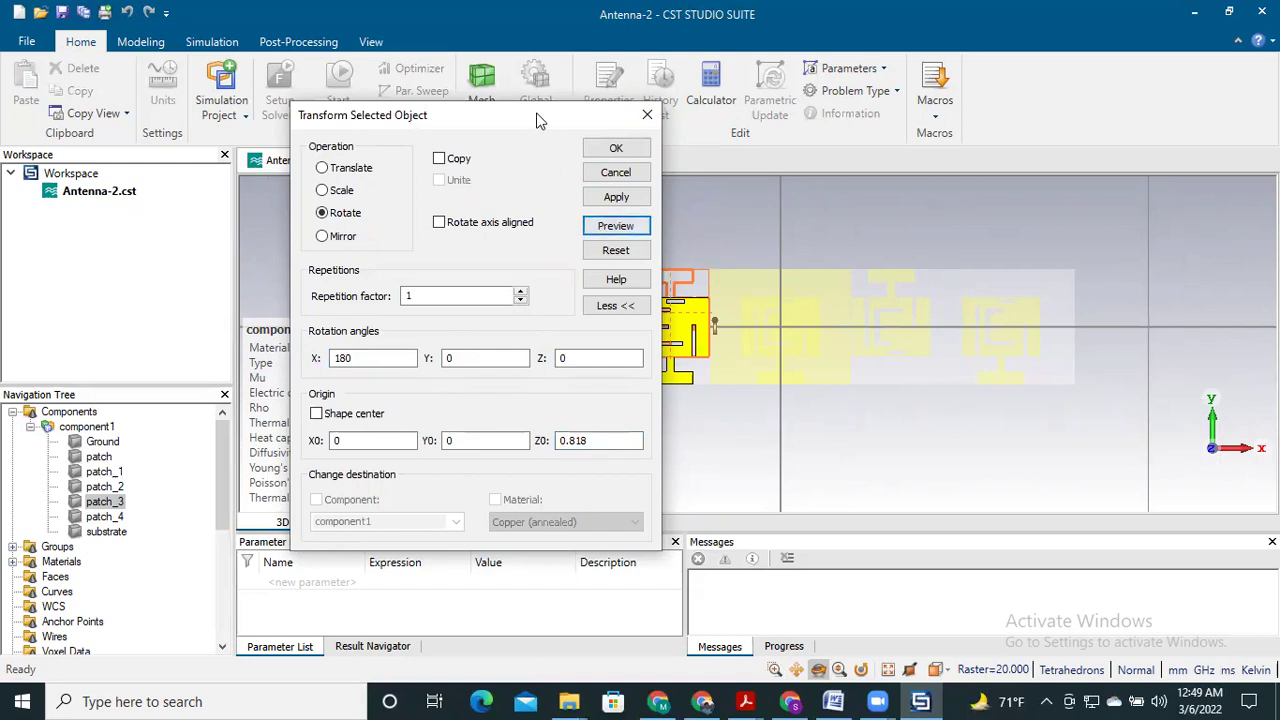
drag(545, 120, 1090, 114)
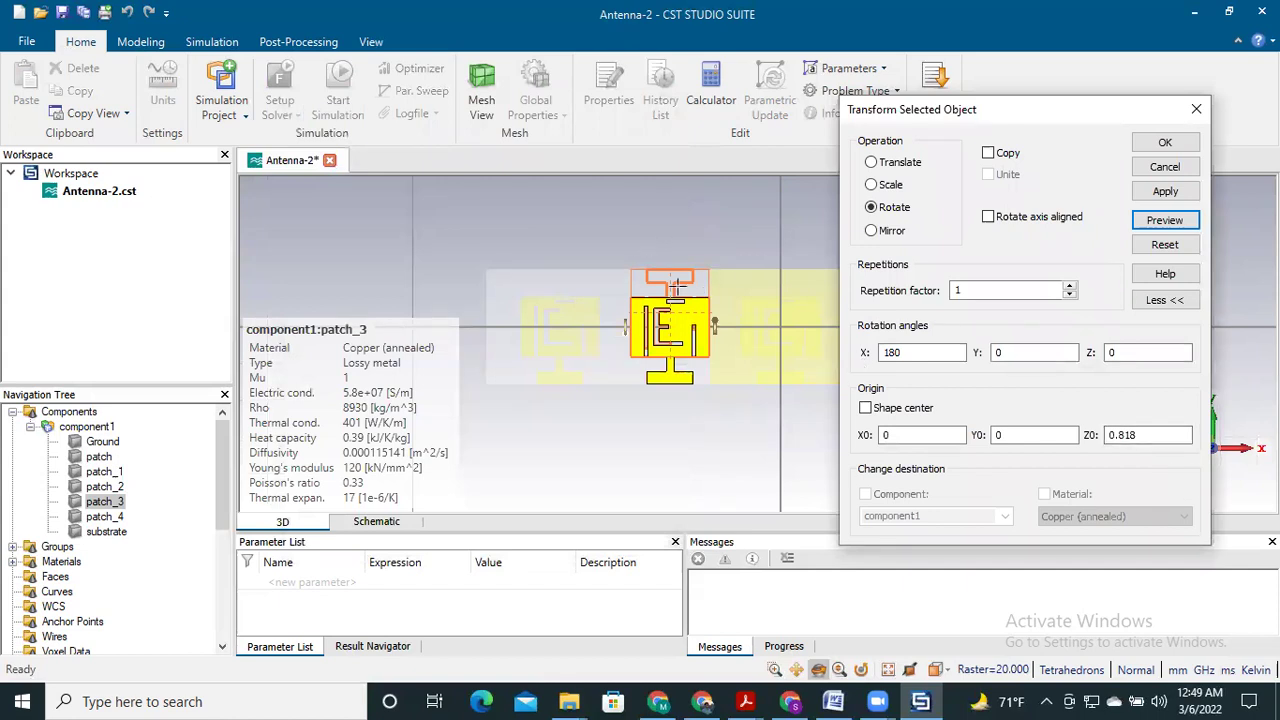
click(1165, 190)
click(1160, 143)
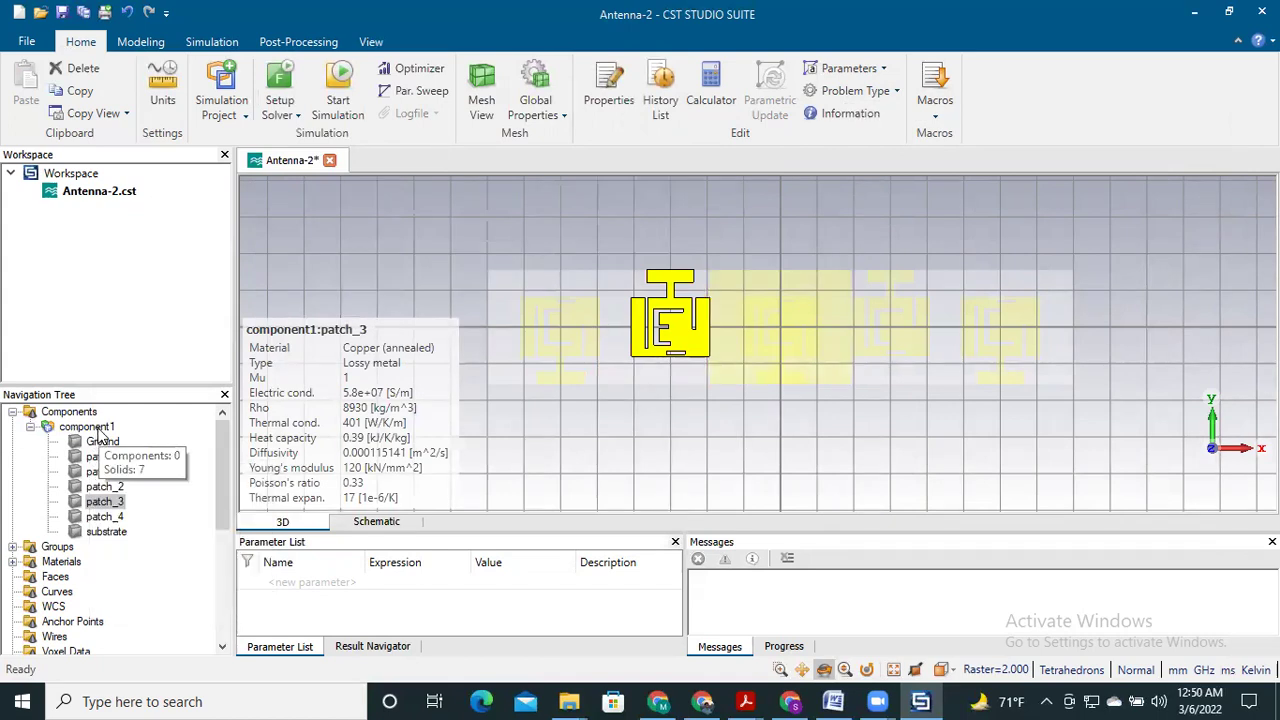
click(95, 428)
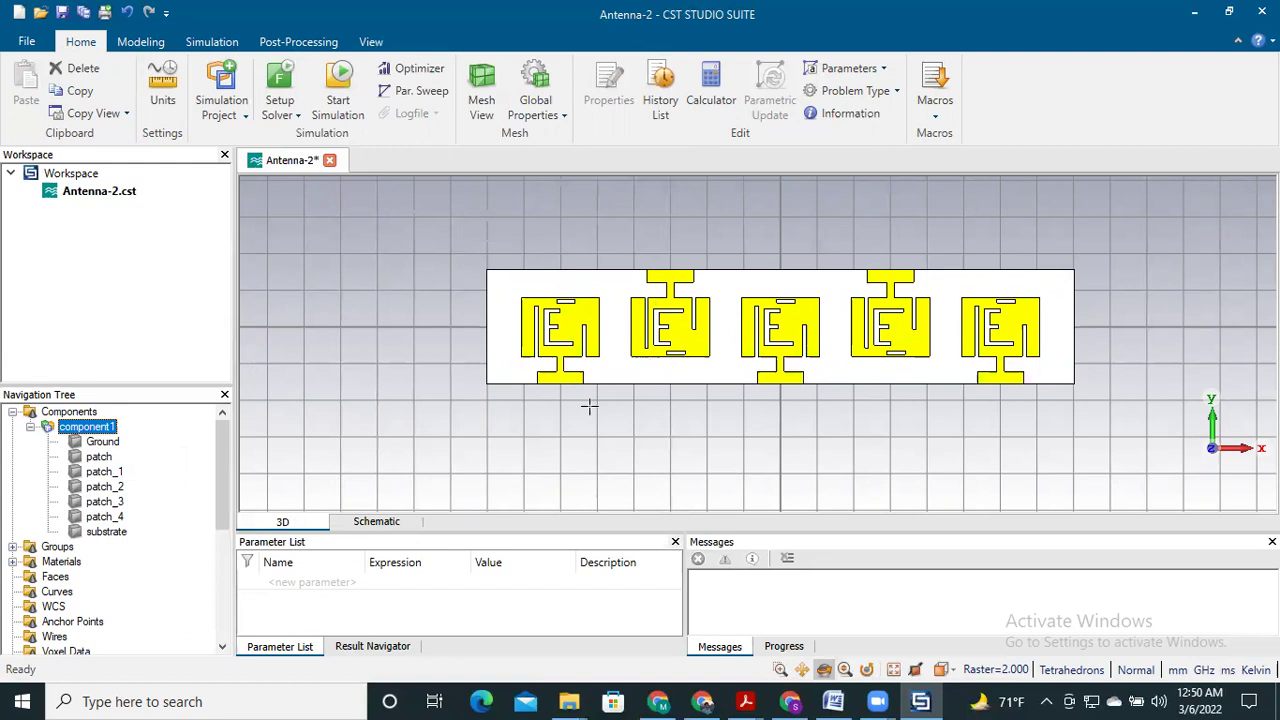
- Examine the position of the existing port1 relative to the original patch and the rotated patch_3
click(100, 457)
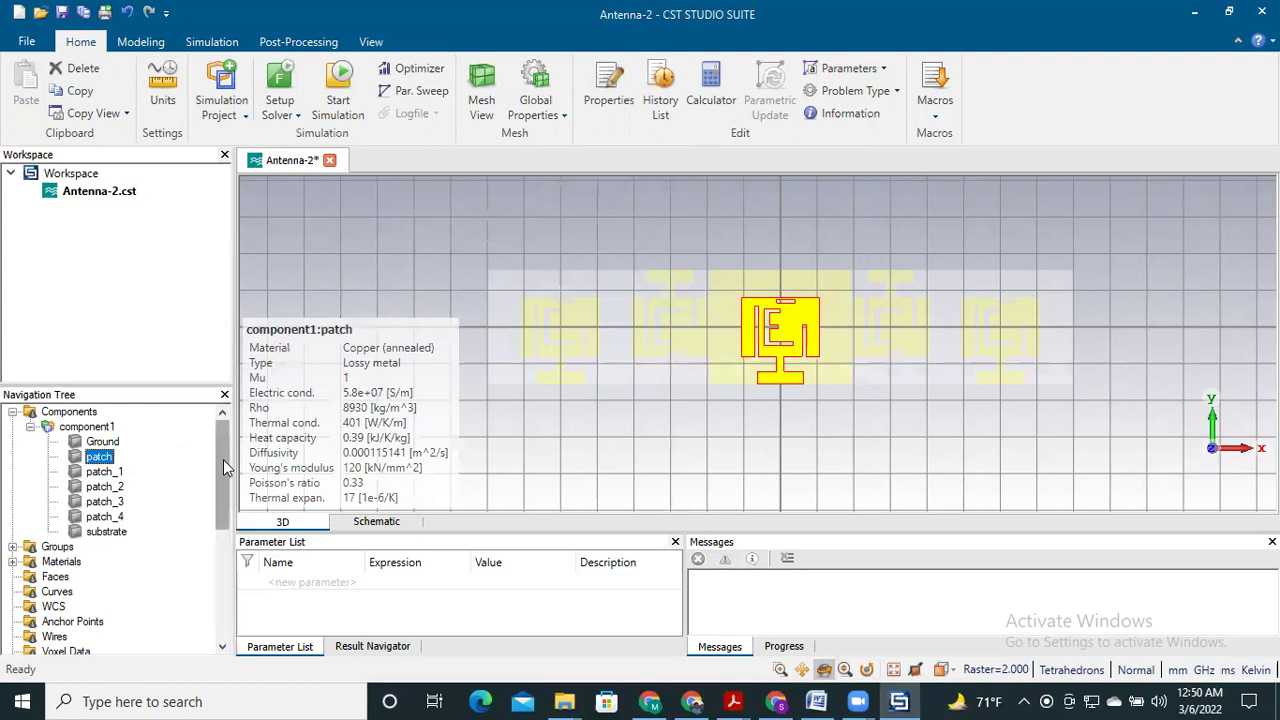
drag(223, 459, 213, 520)
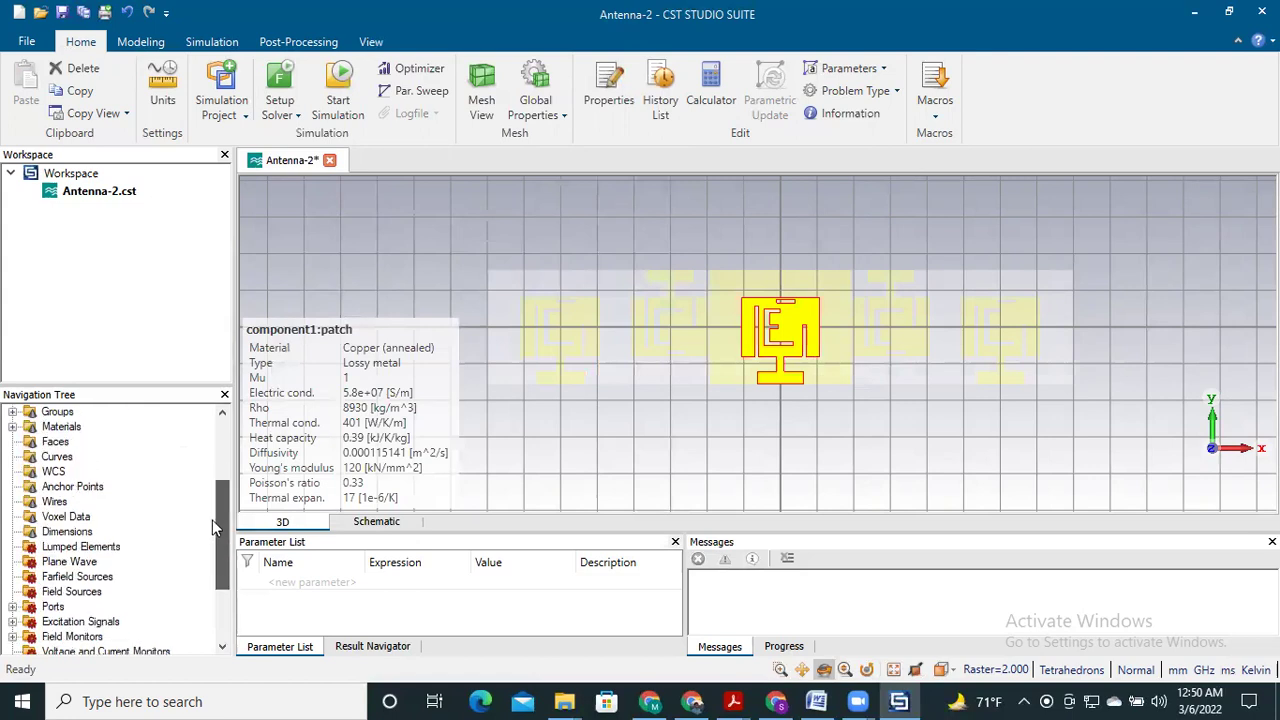
click(13, 607)
click(80, 621)
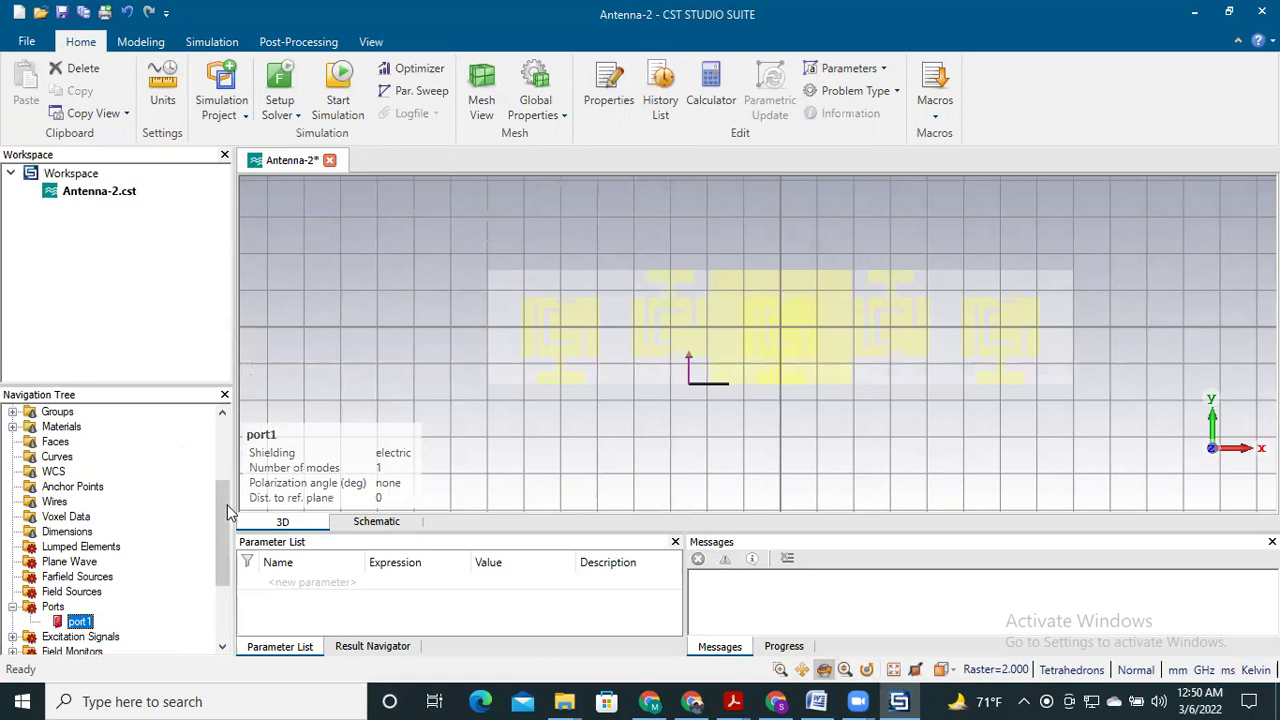
drag(227, 512, 222, 424)
click(100, 457)
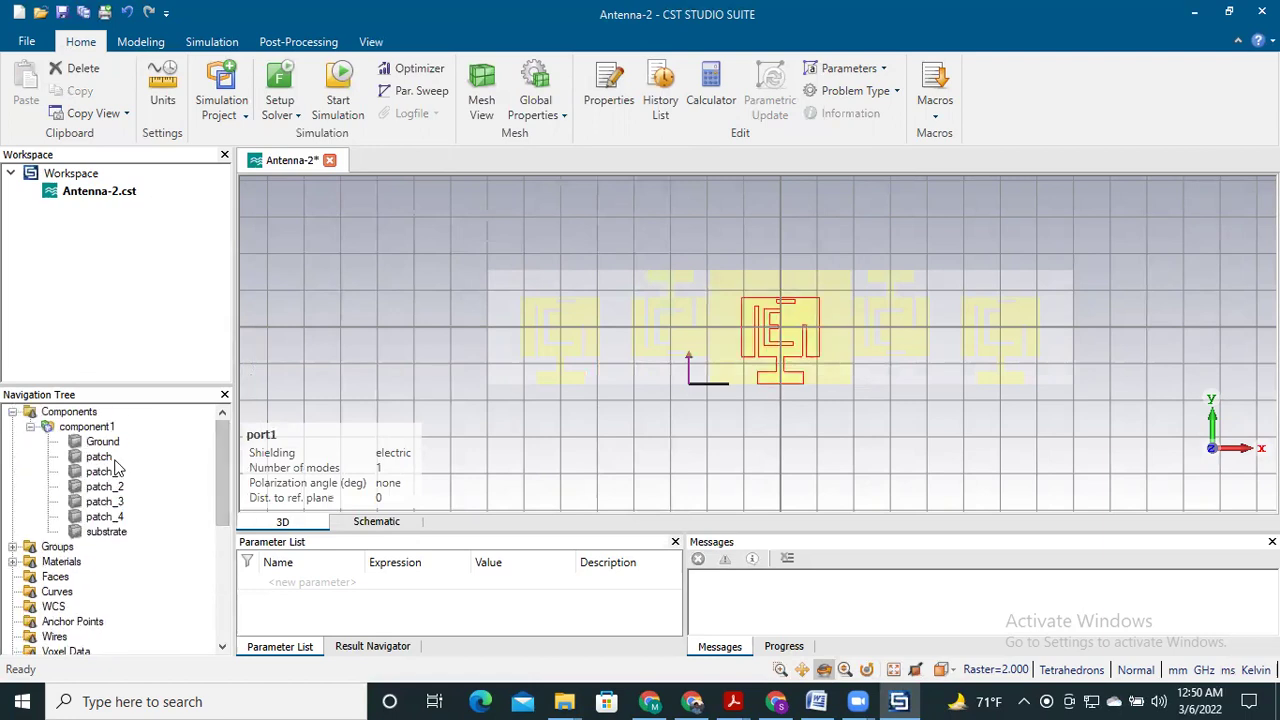
click(104, 501)
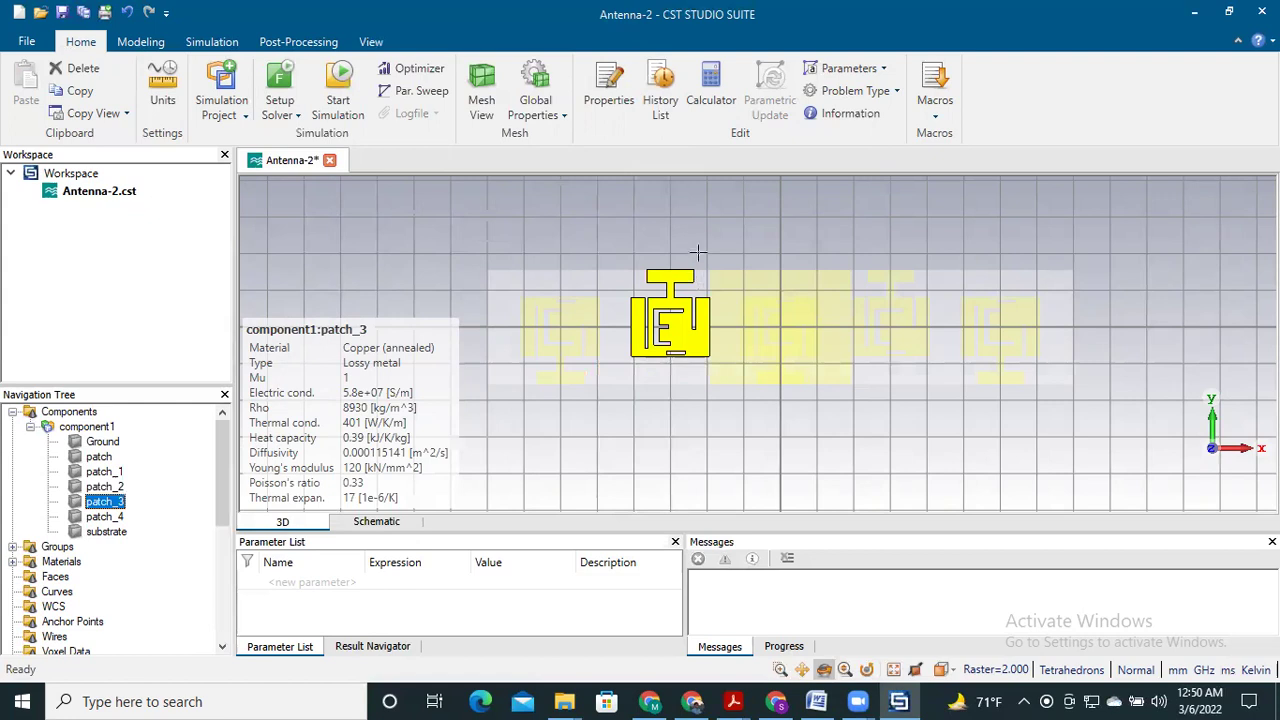
- Pick the thin outer end face of patch_3's feed strip
drag(662, 253, 780, 648)
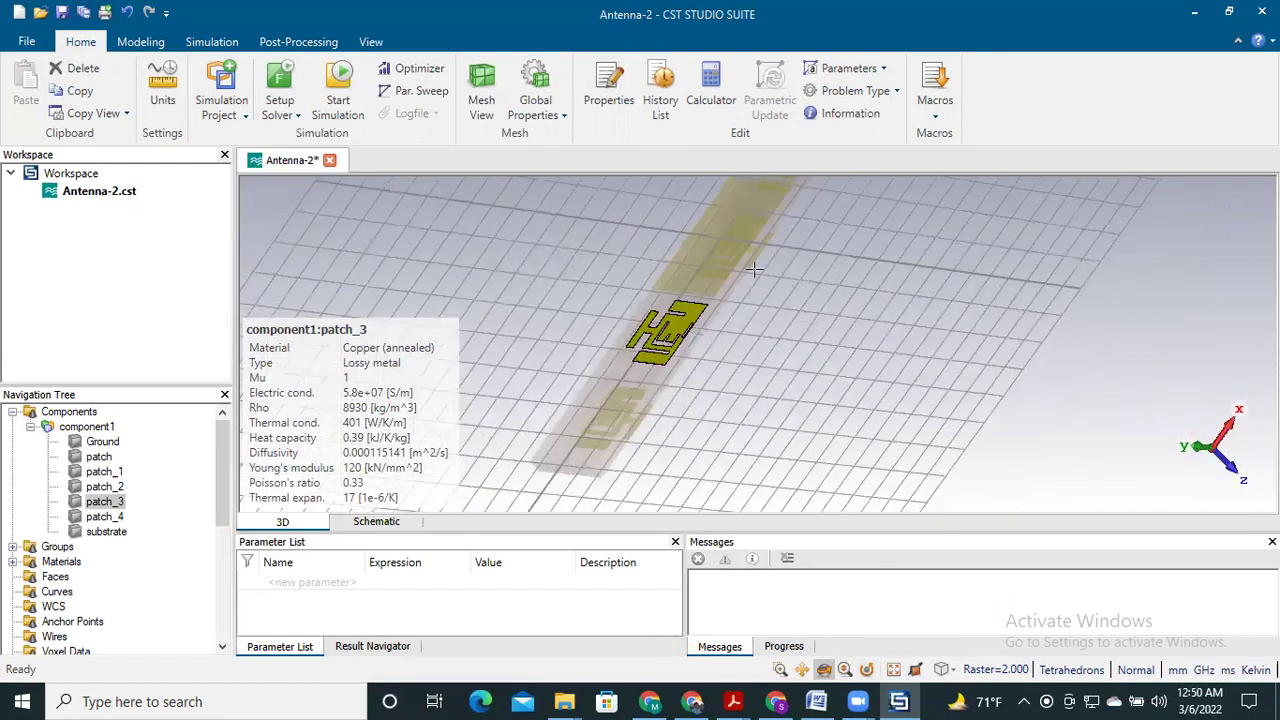
mouse_move(677, 246)
mouse_down()
mouse_move(520, 340)
mouse_move(536, 386)
mouse_move(600, 370)
mouse_move(877, 431)
mouse_move(825, 407)
mouse_move(848, 413)
mouse_up()
scroll(660, 304, up, 5)
scroll(591, 270, up, 4)
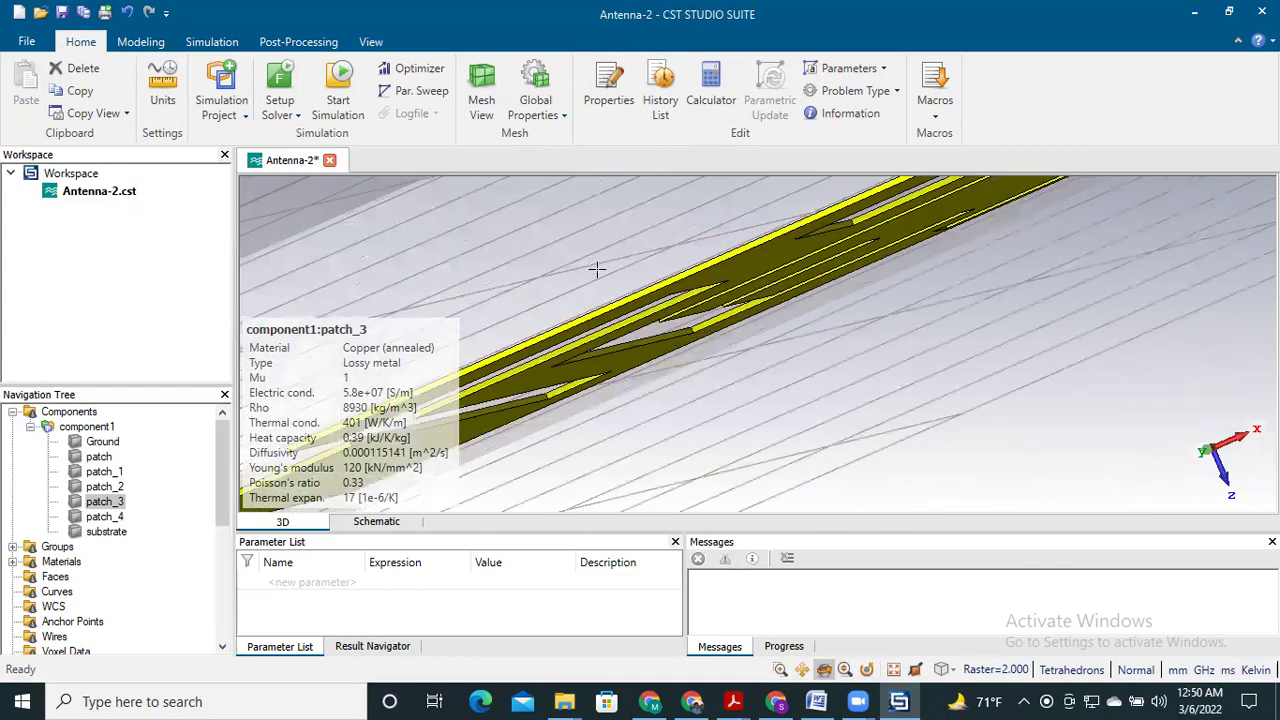
scroll(613, 265, up, 3)
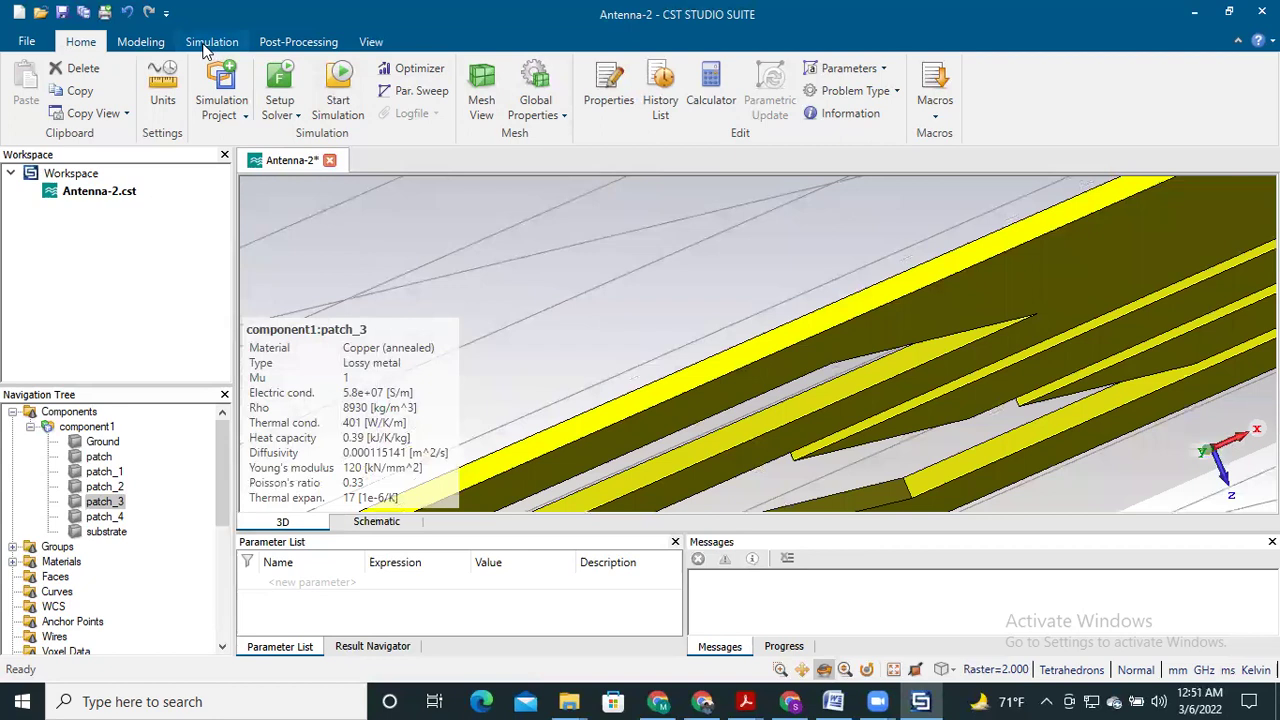
click(141, 42)
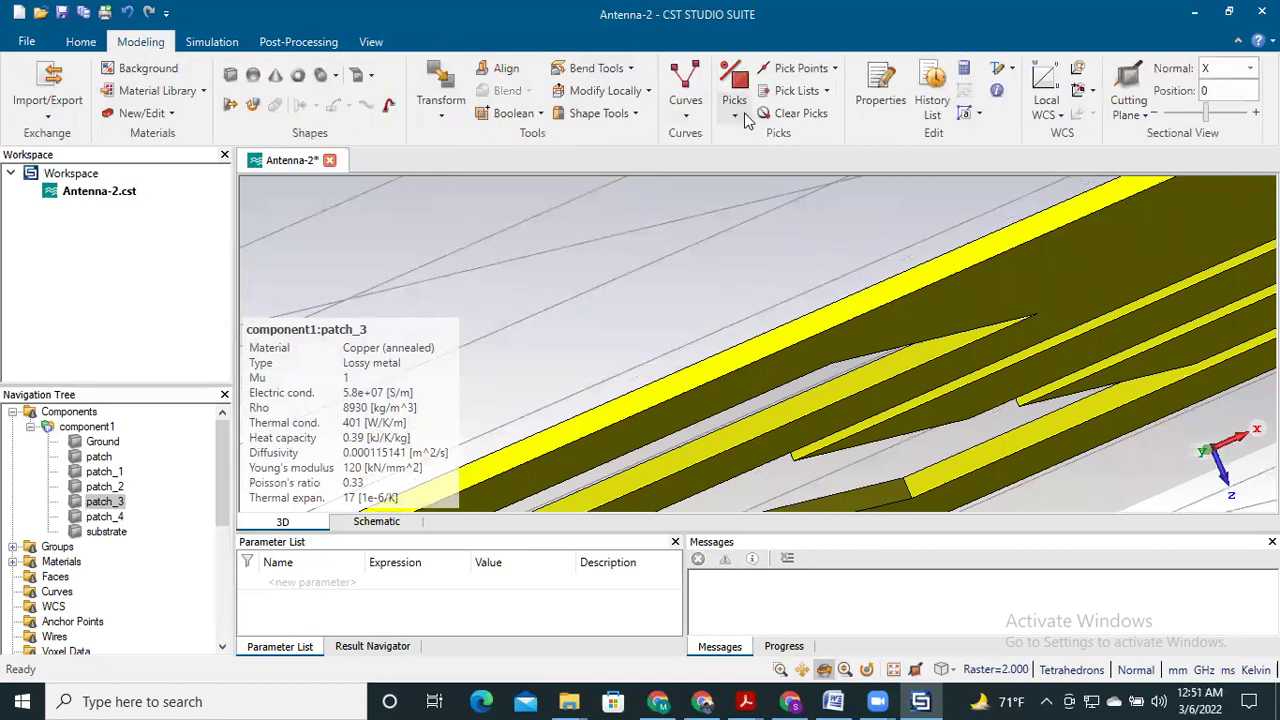
click(745, 120)
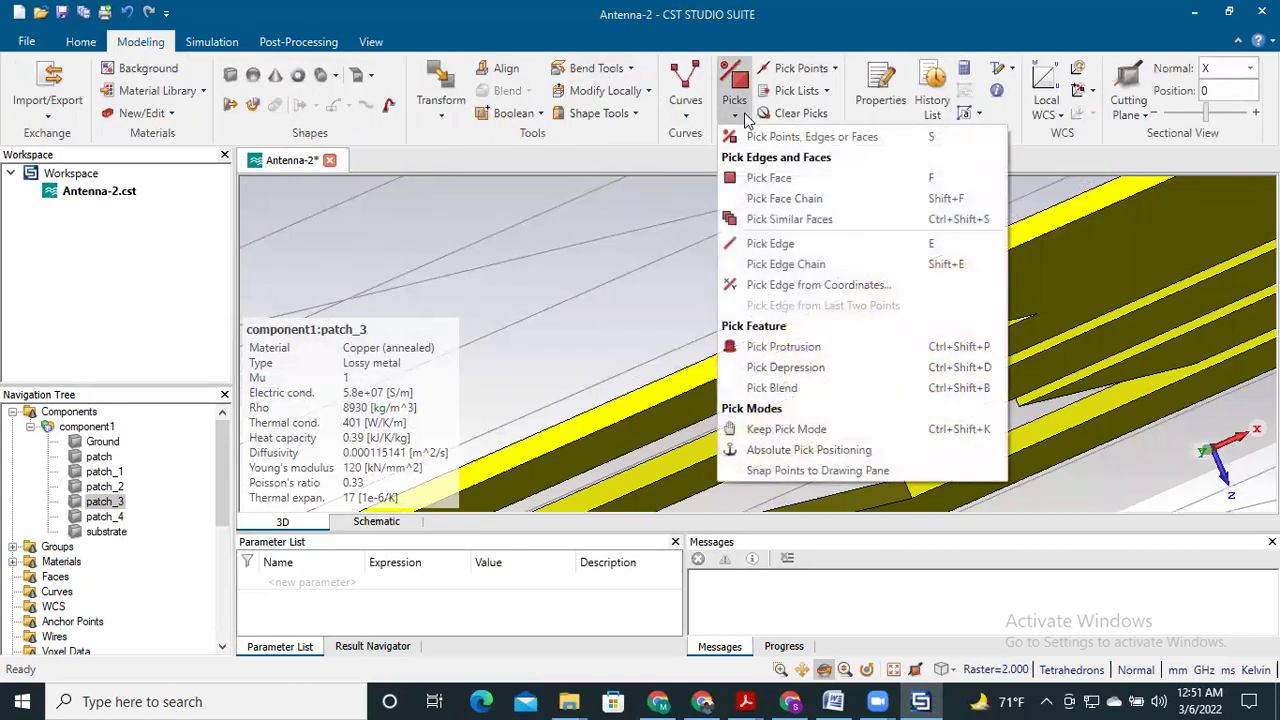
click(770, 178)
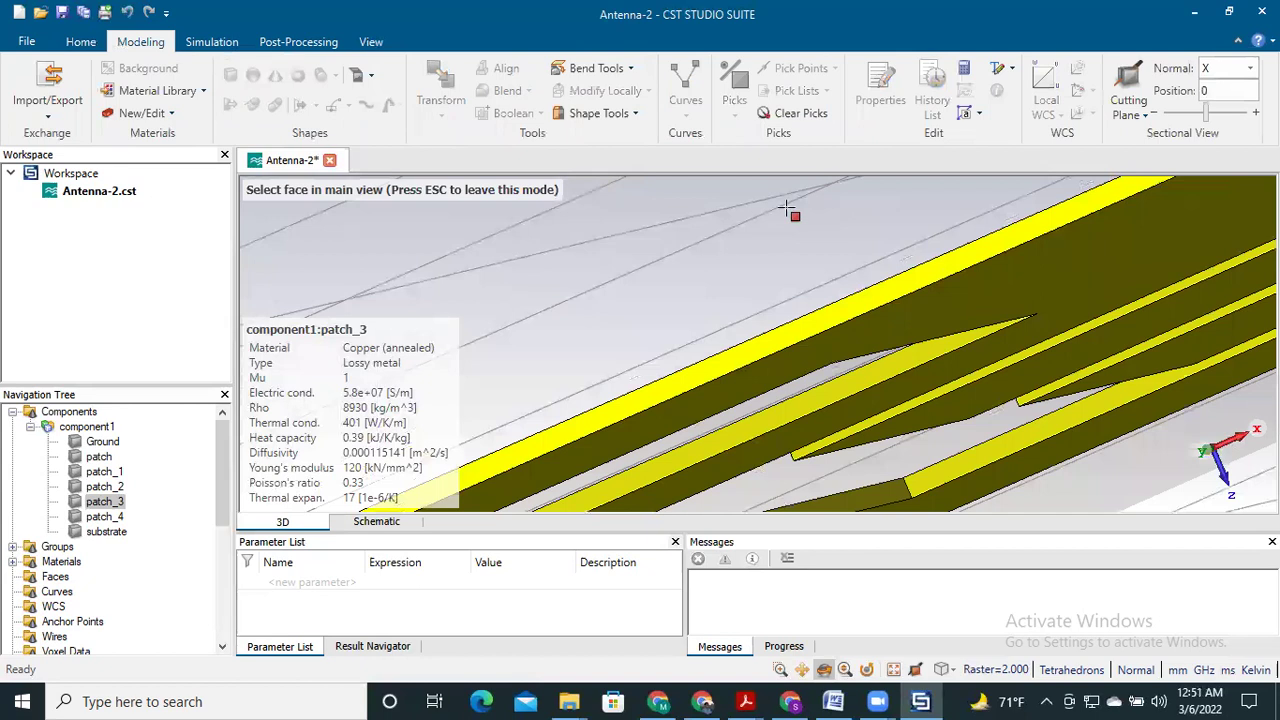
click(775, 341)
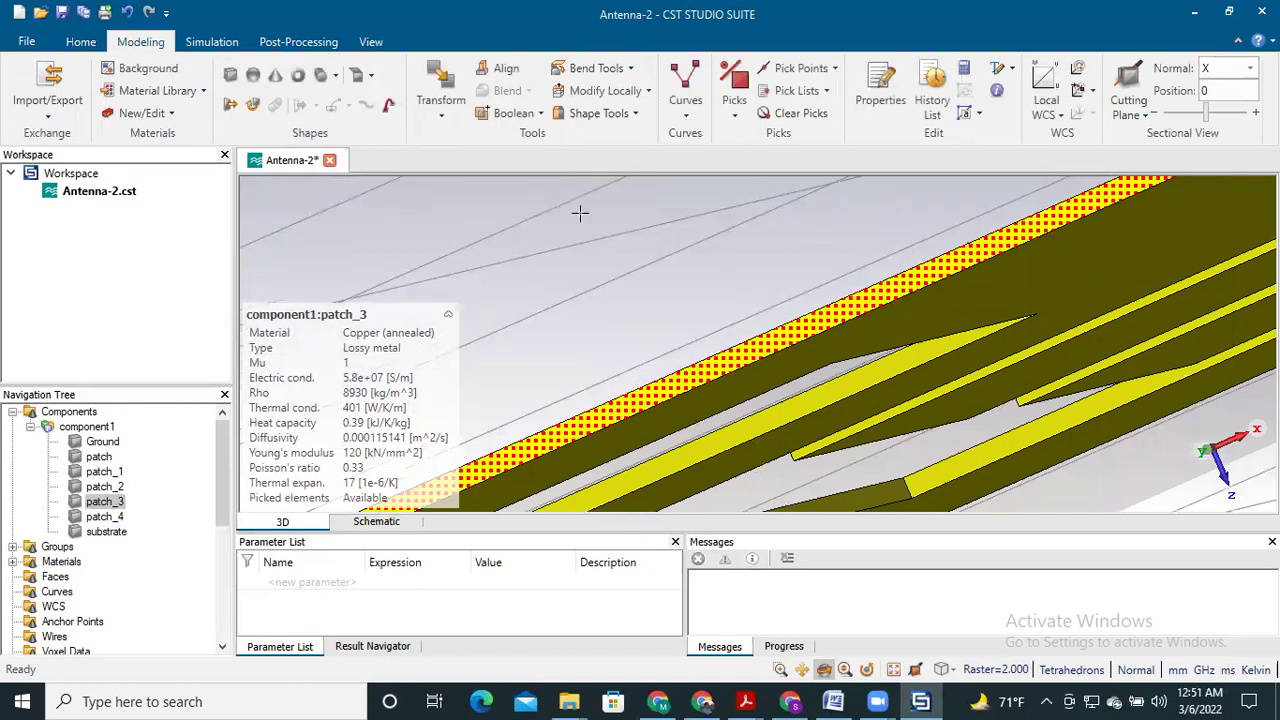
click(82, 42)
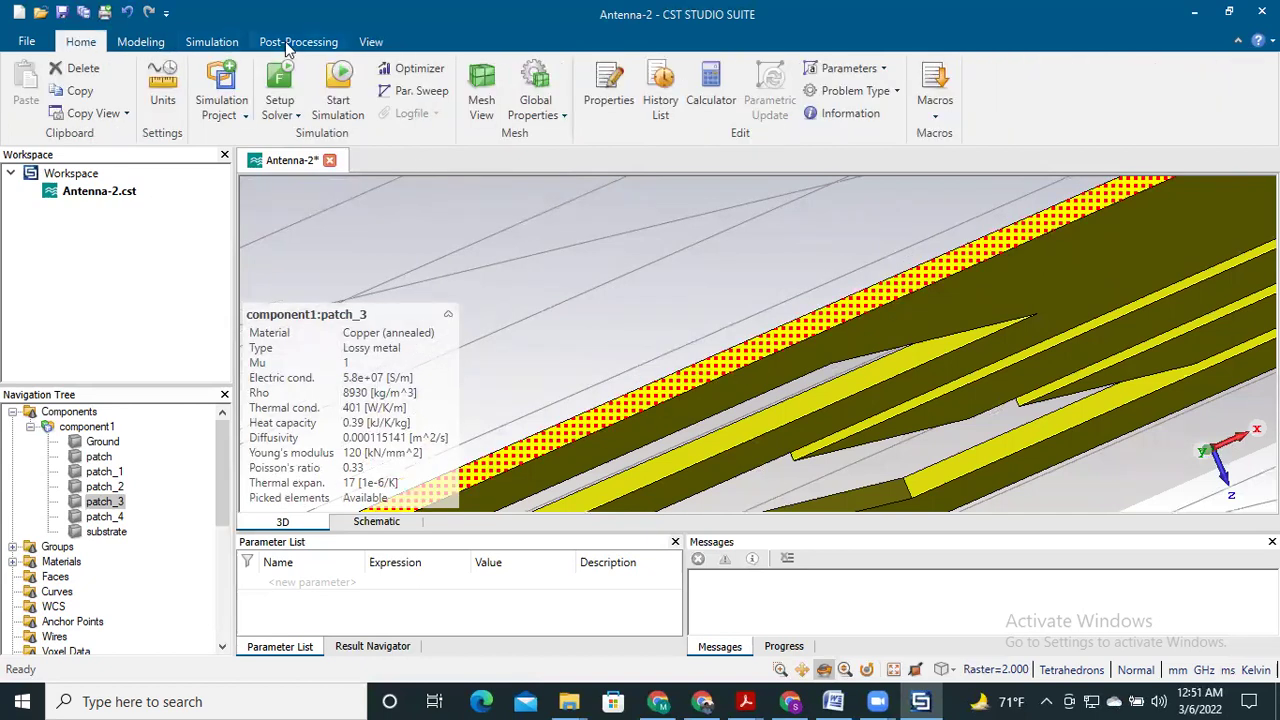
click(290, 42)
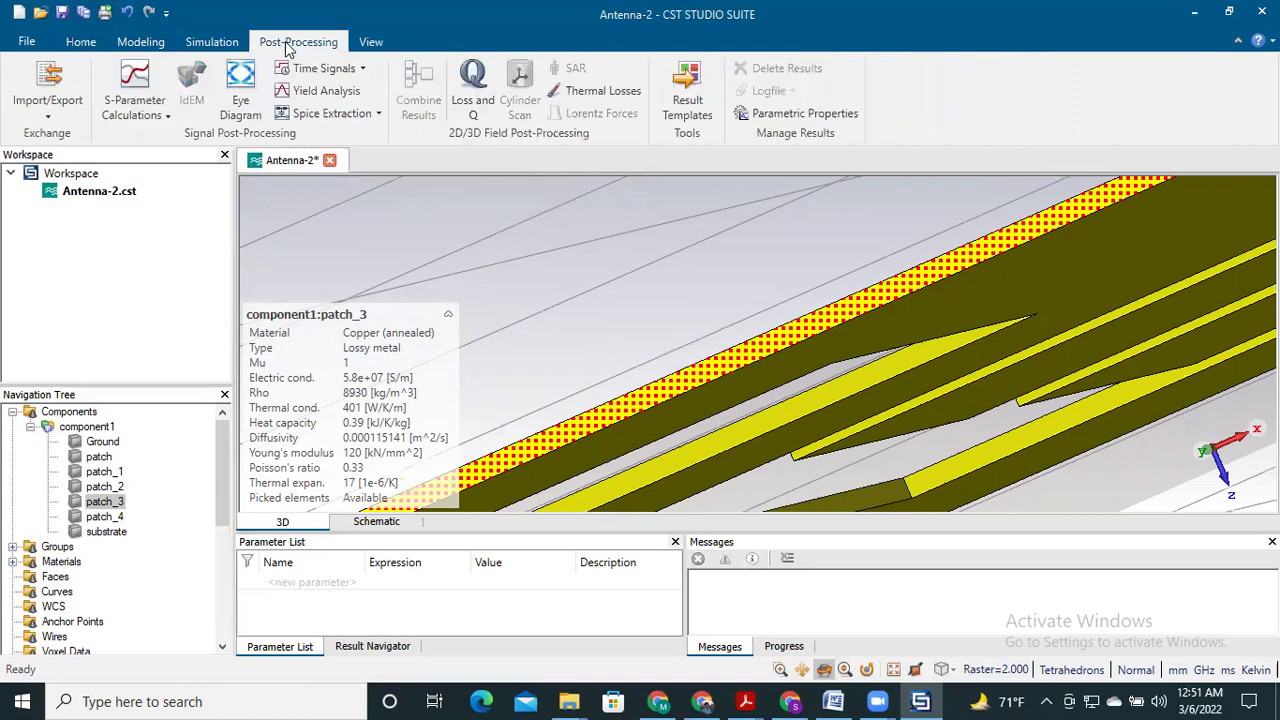
click(230, 46)
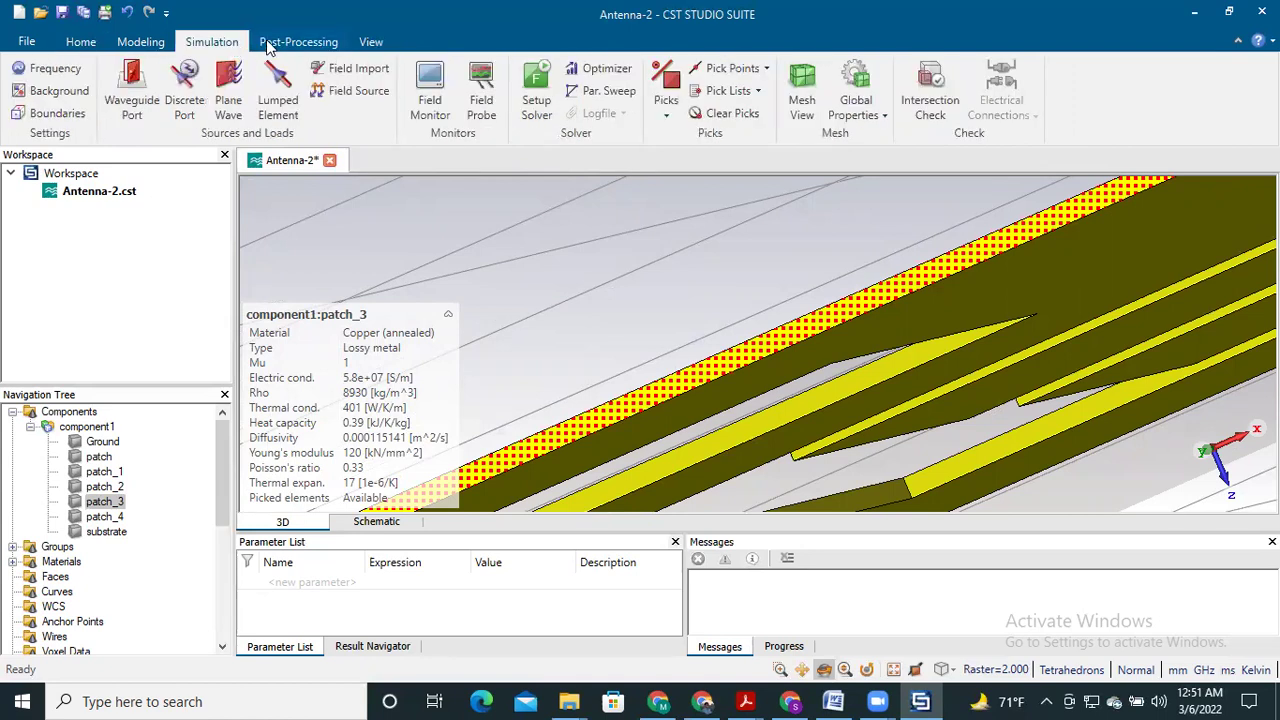
click(137, 47)
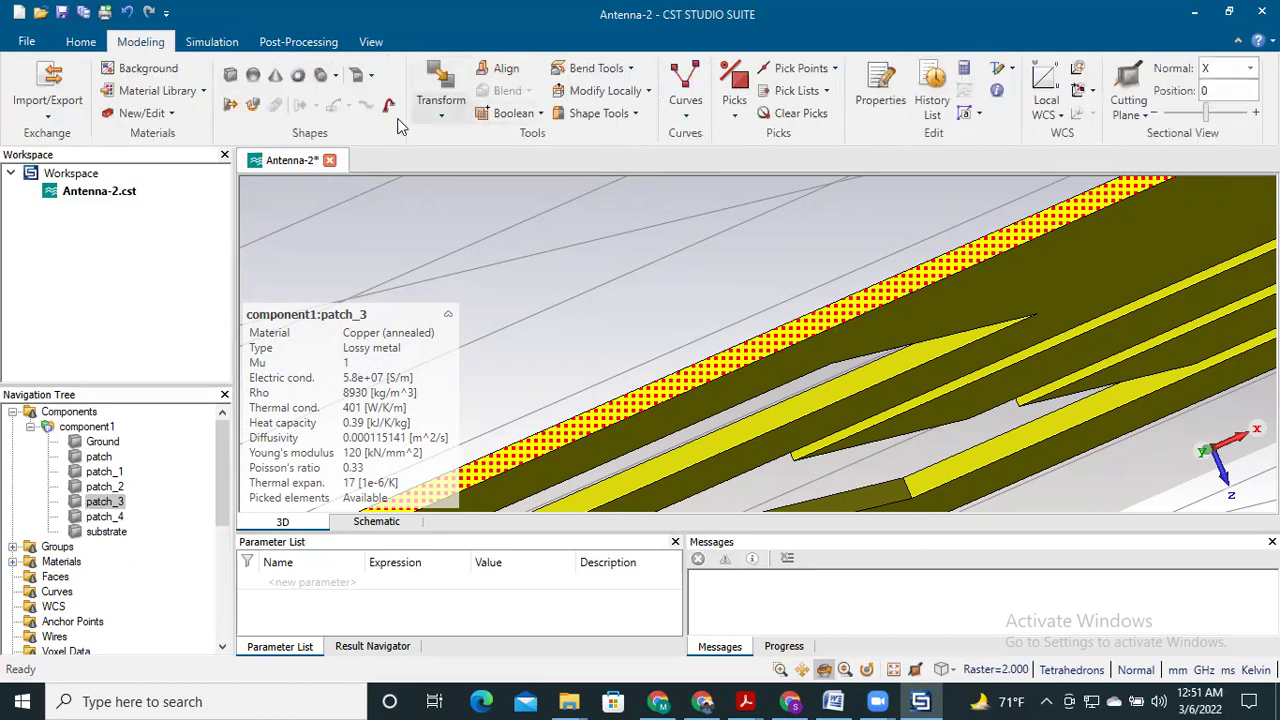
click(80, 42)
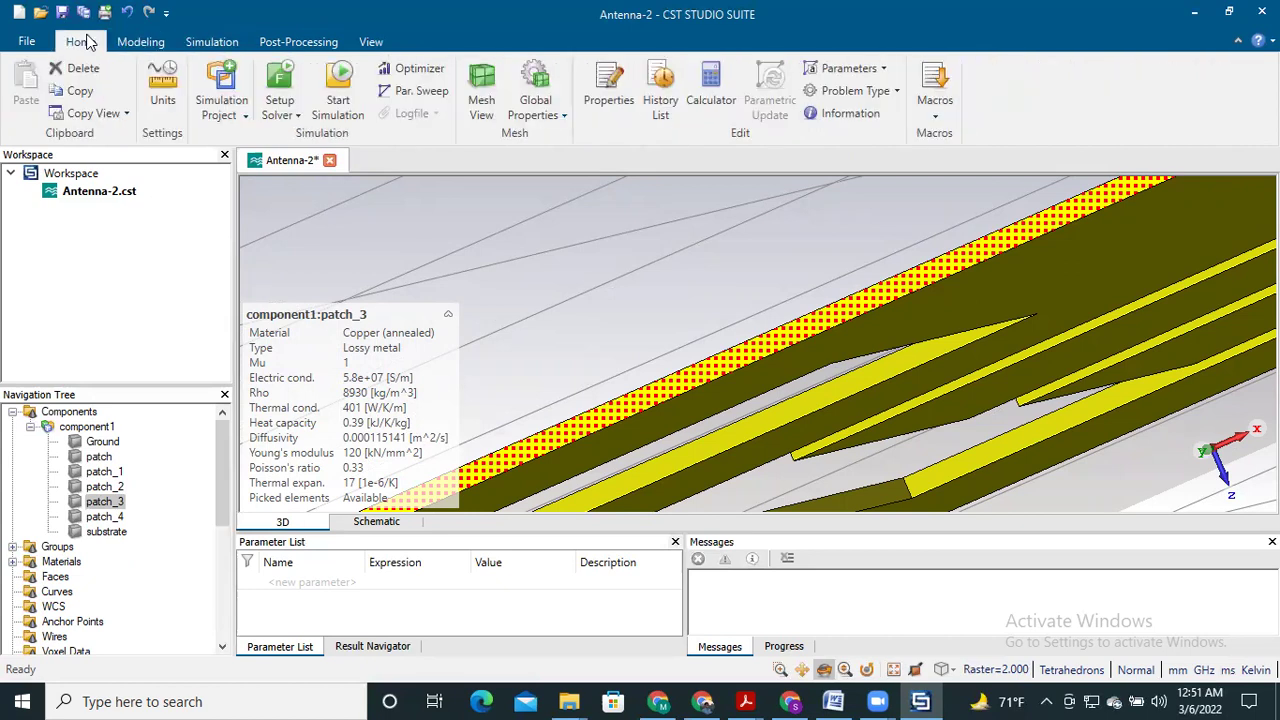
click(934, 112)
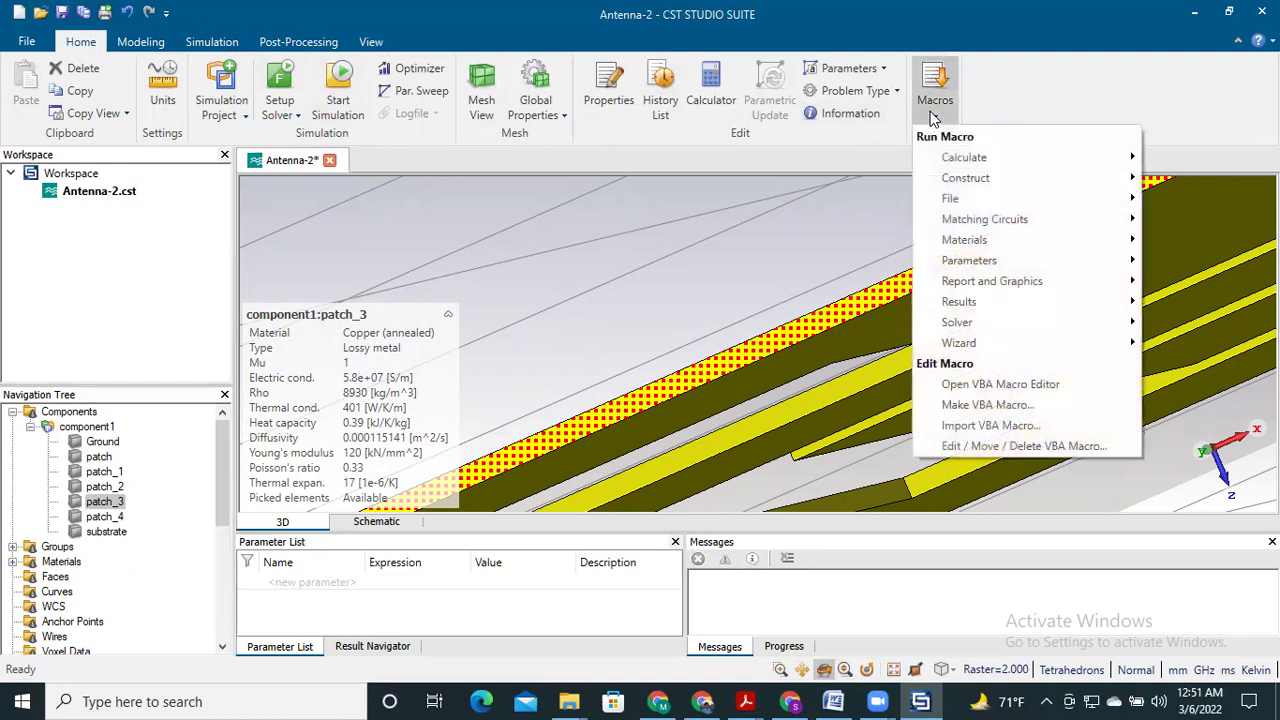
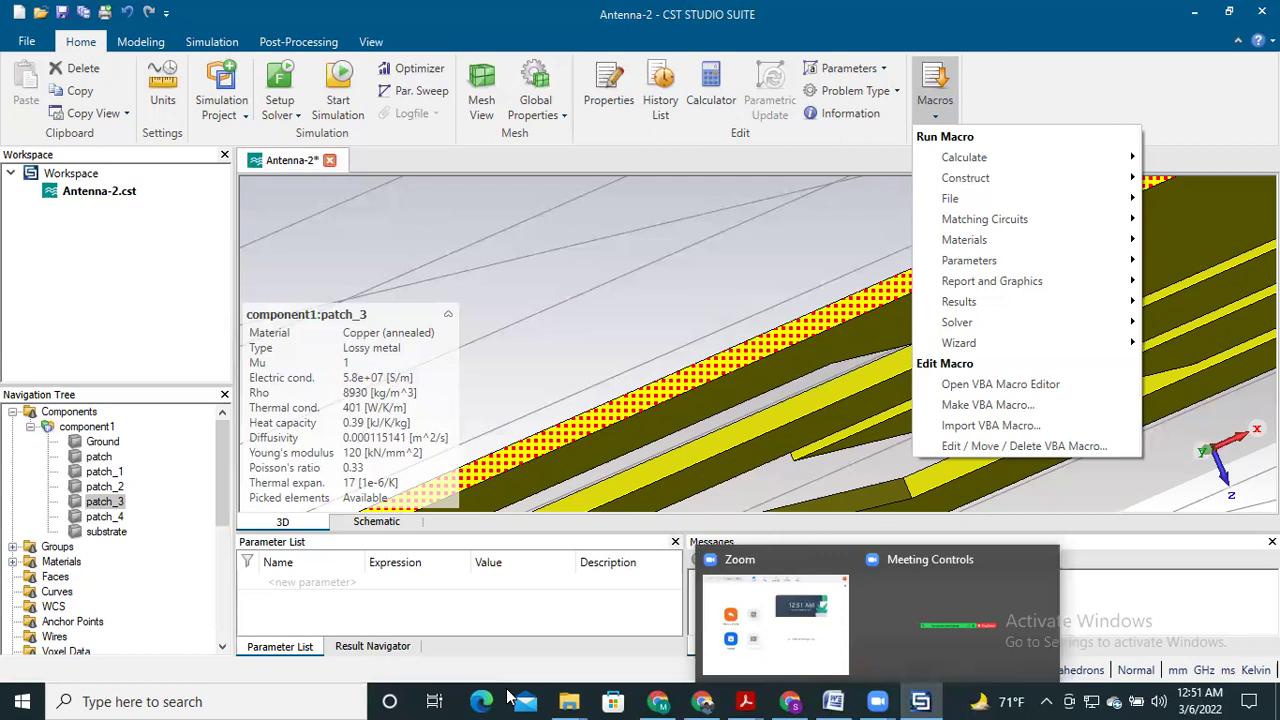
click(508, 697)
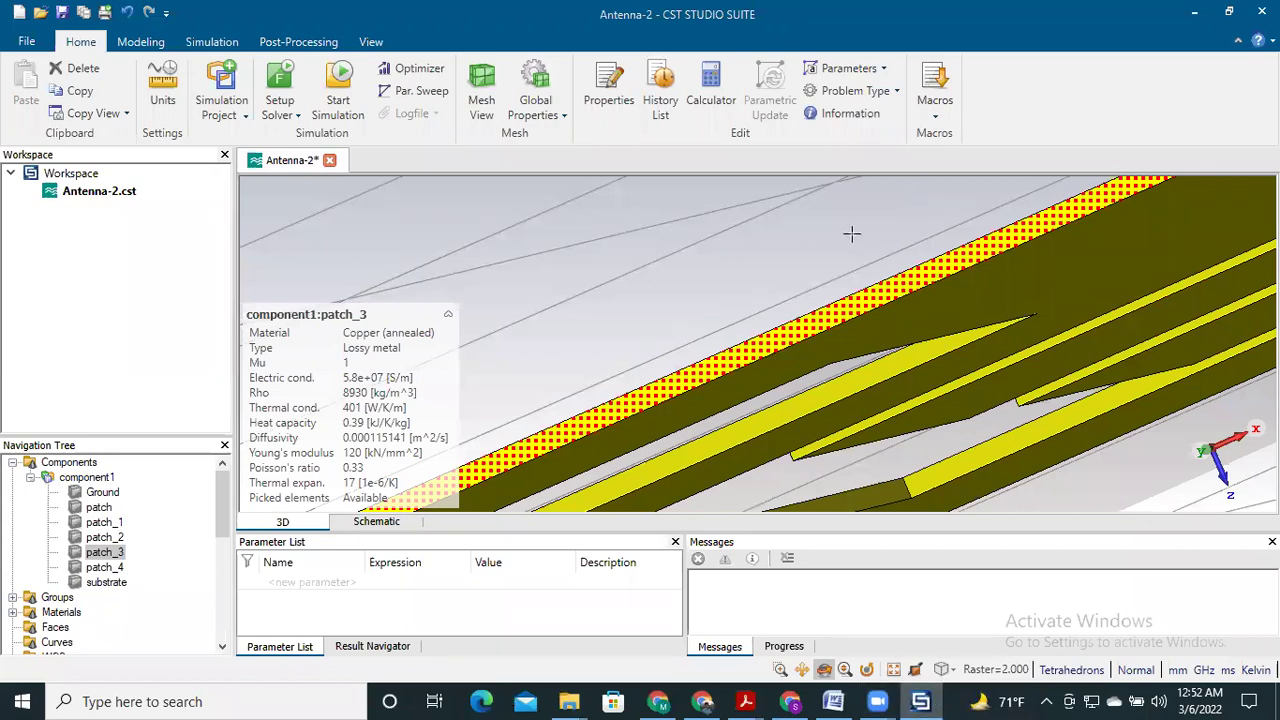
- Calculate the microstrip port extension coefficient and construct a waveguide port from the picked patch_3 face
click(940, 110)
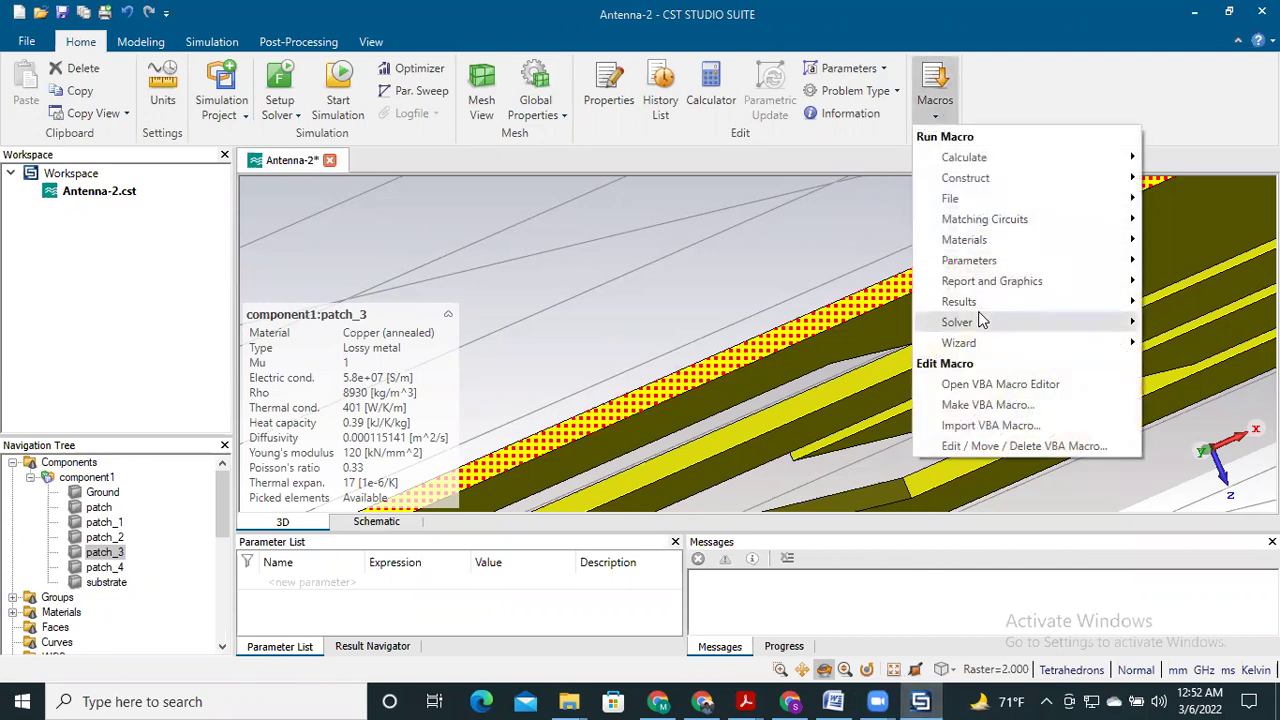
mouse_move(981, 320)
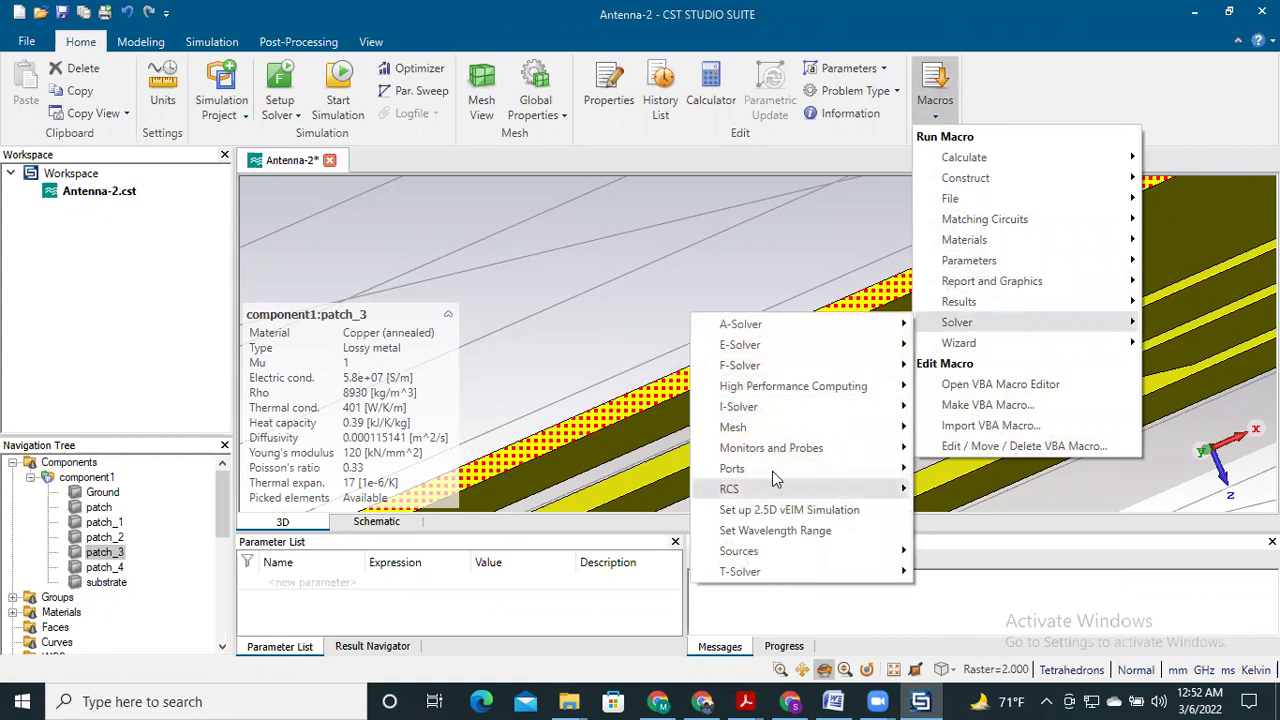
mouse_move(773, 478)
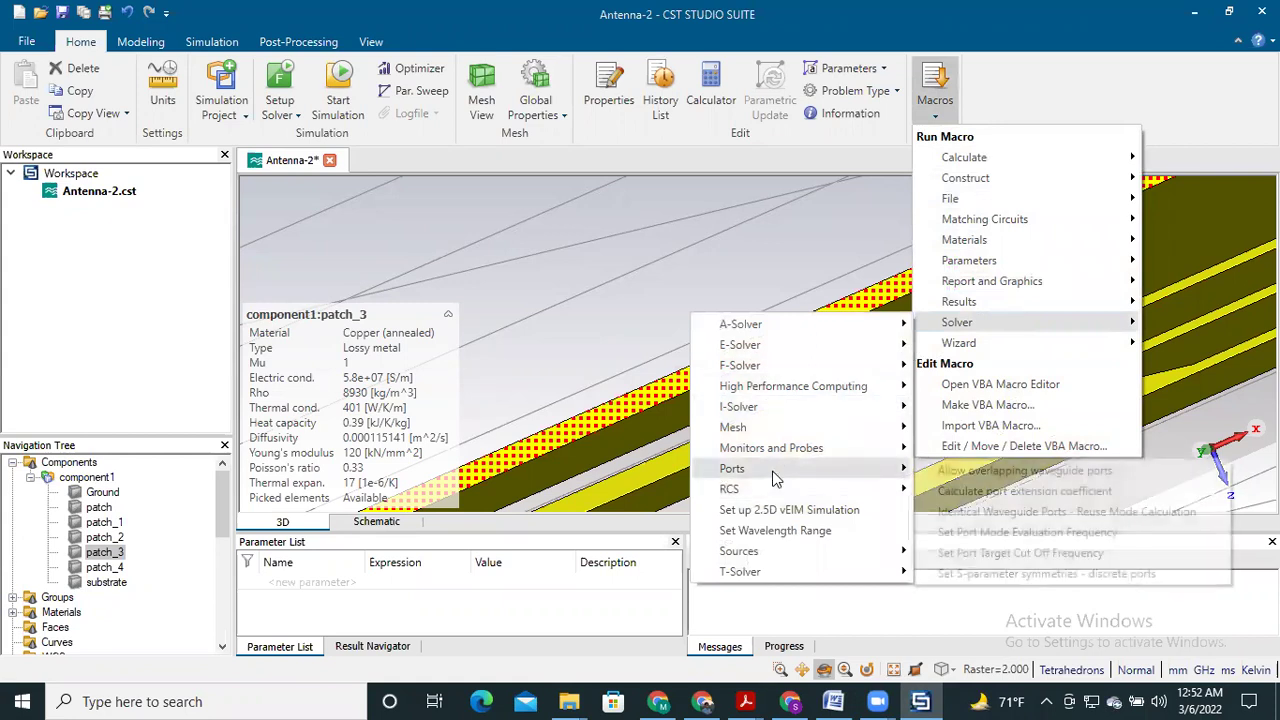
click(976, 490)
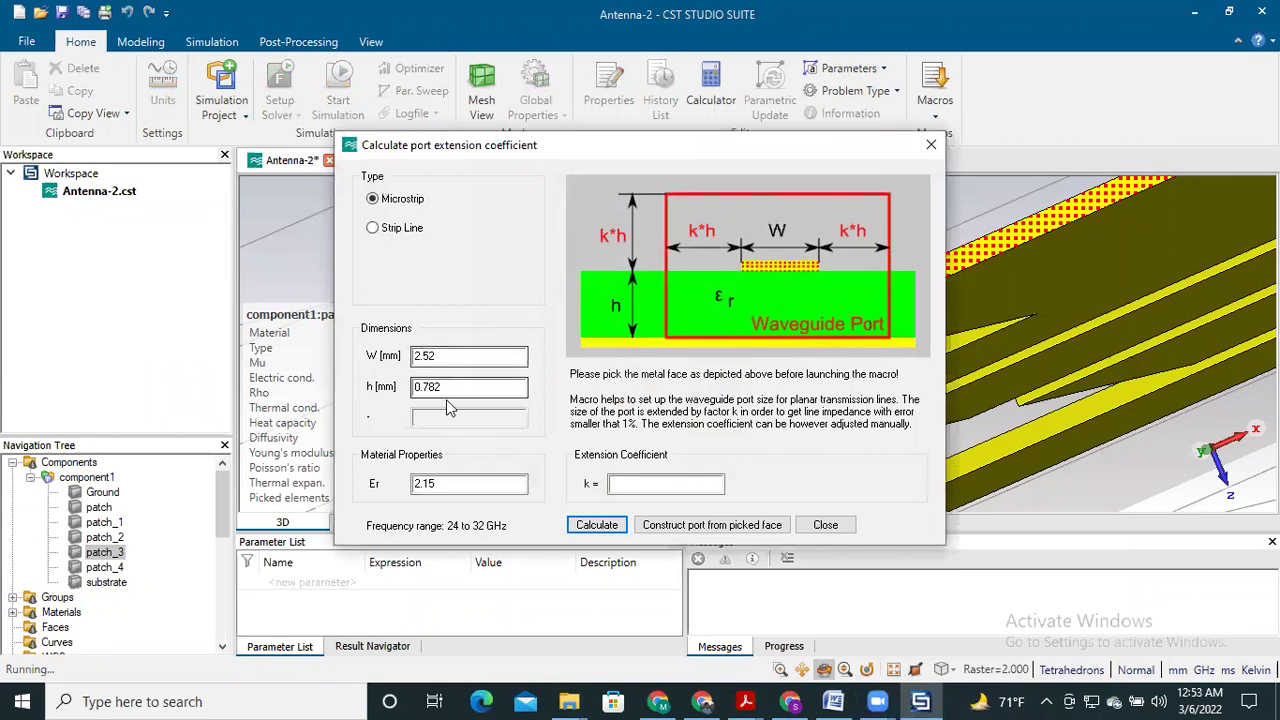
click(597, 525)
click(700, 525)
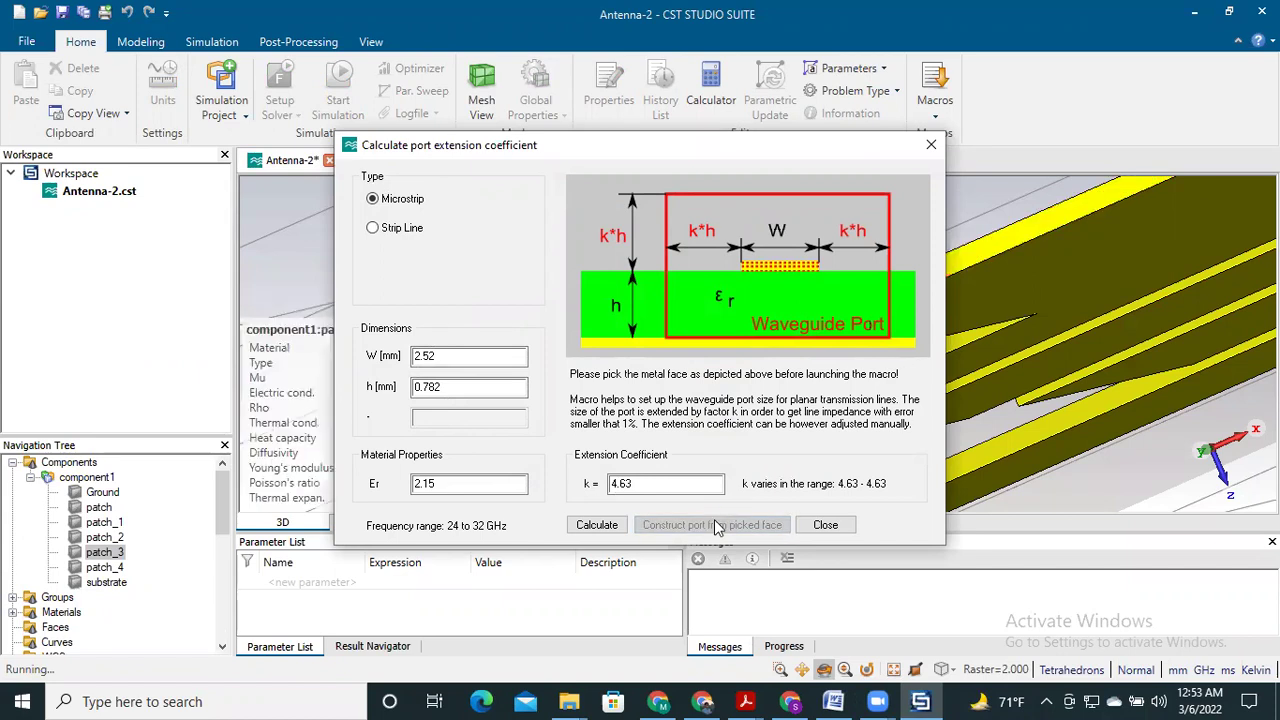
click(827, 525)
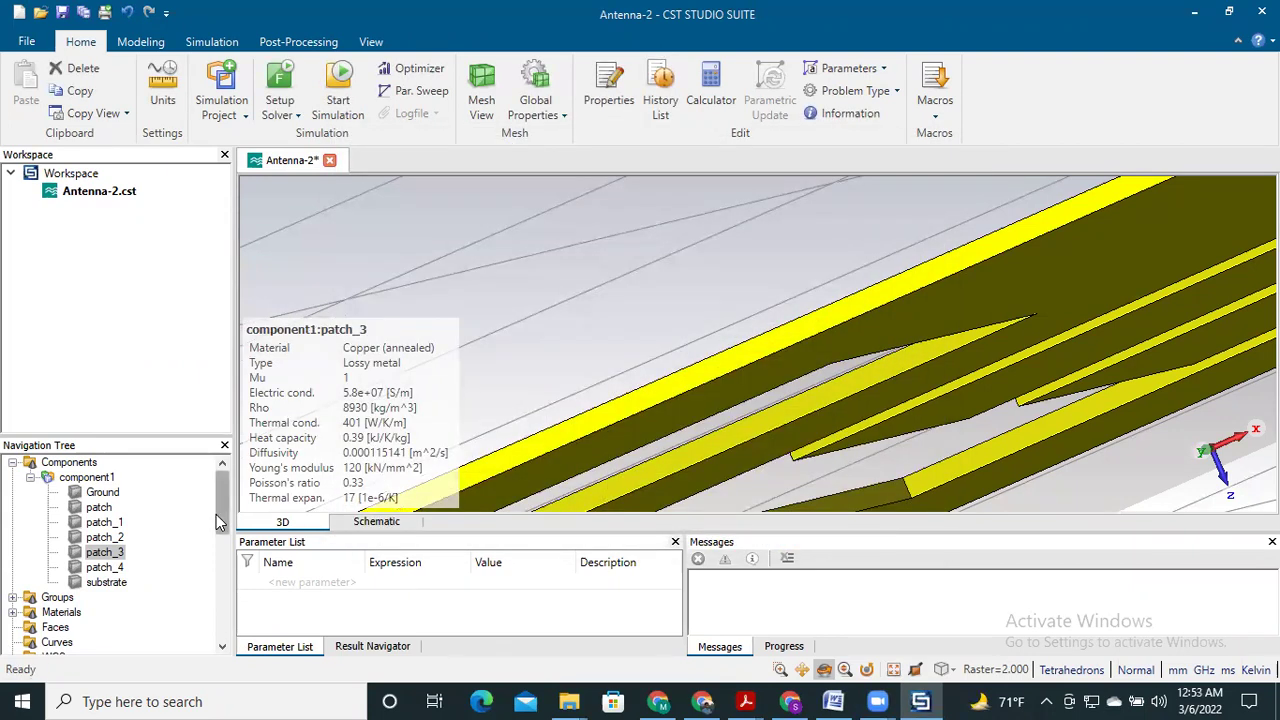
- Examine port2 in the front view and compare its position on the array with port1
drag(216, 514, 214, 578)
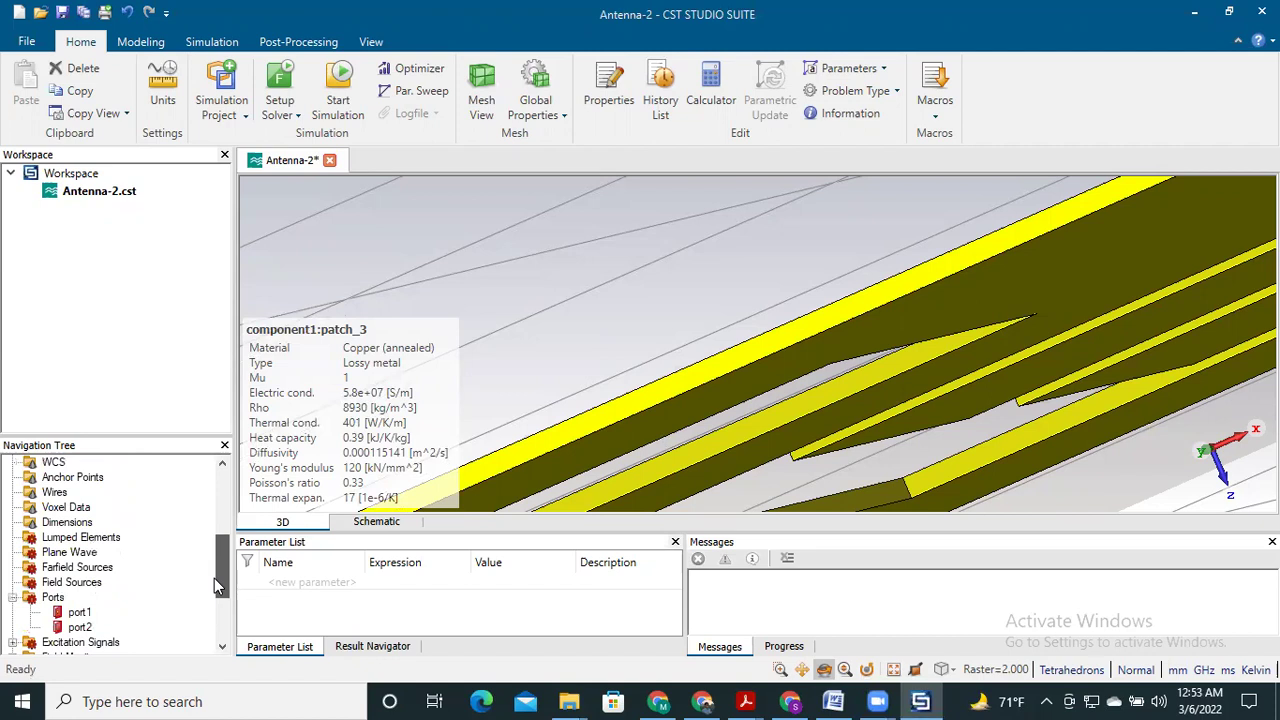
click(80, 627)
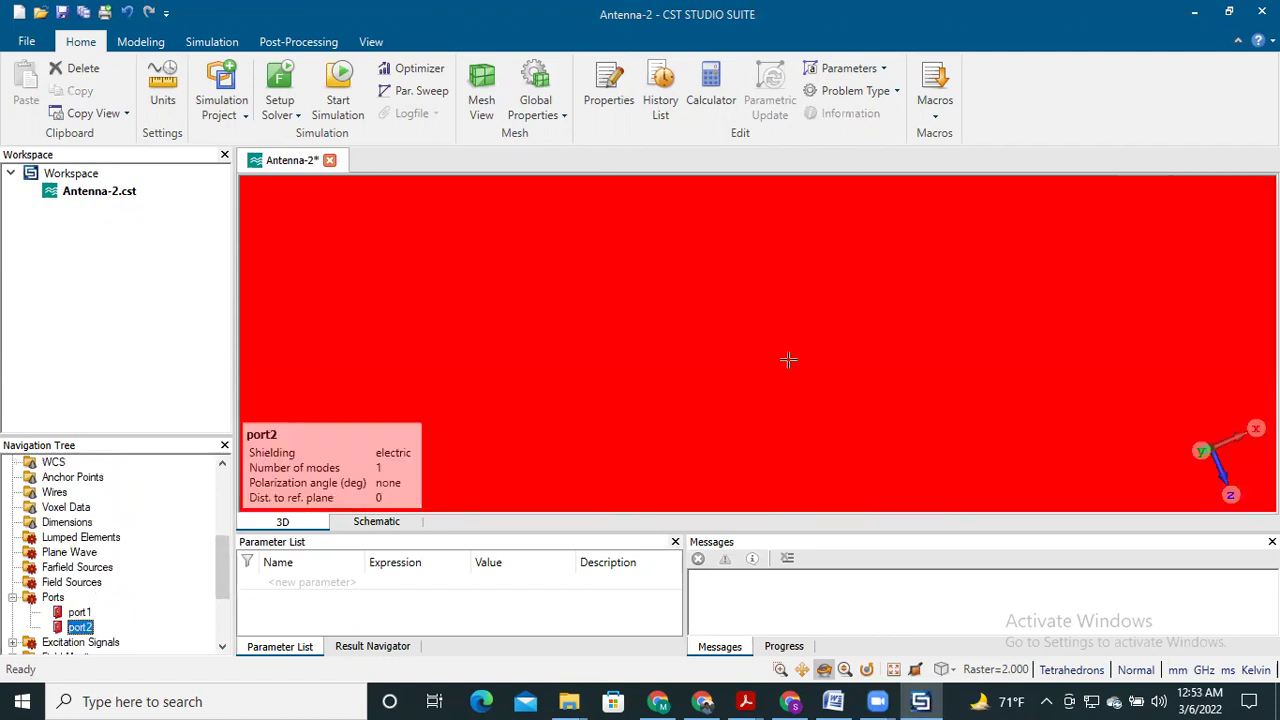
mouse_move(808, 371)
mouse_down()
mouse_move(580, 249)
mouse_move(1028, 447)
mouse_move(874, 309)
mouse_move(907, 288)
mouse_up()
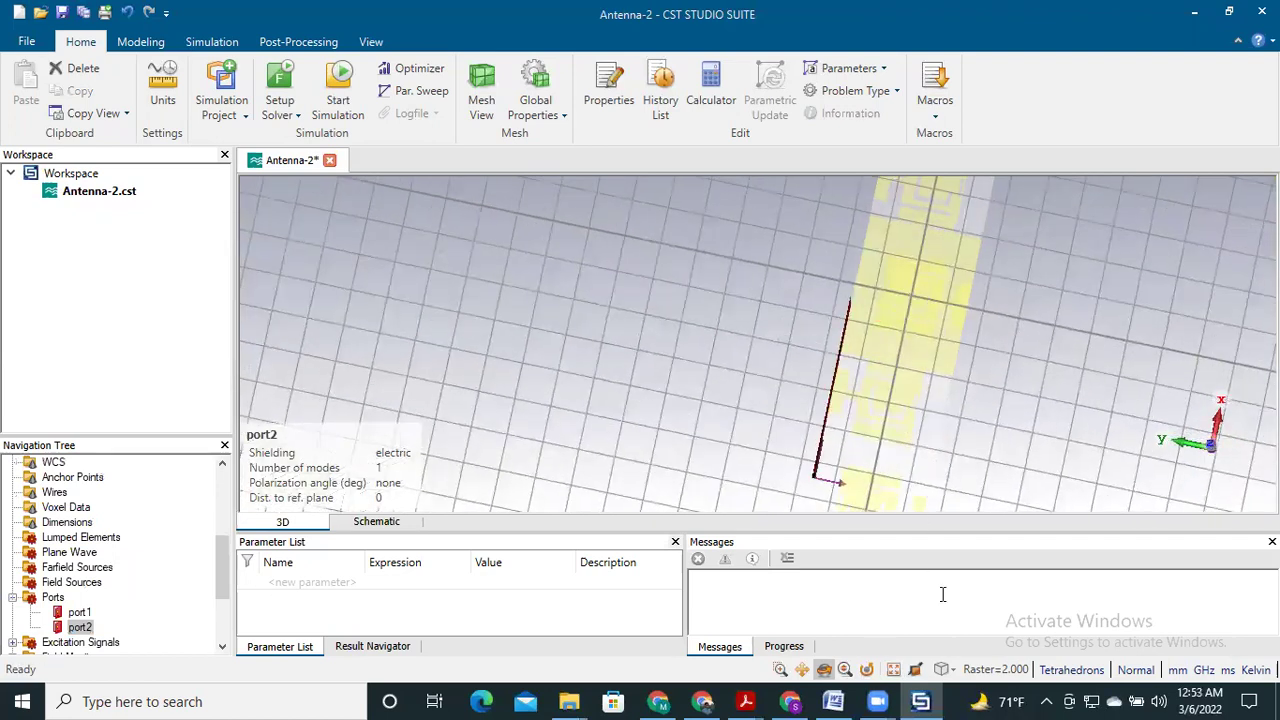
click(938, 665)
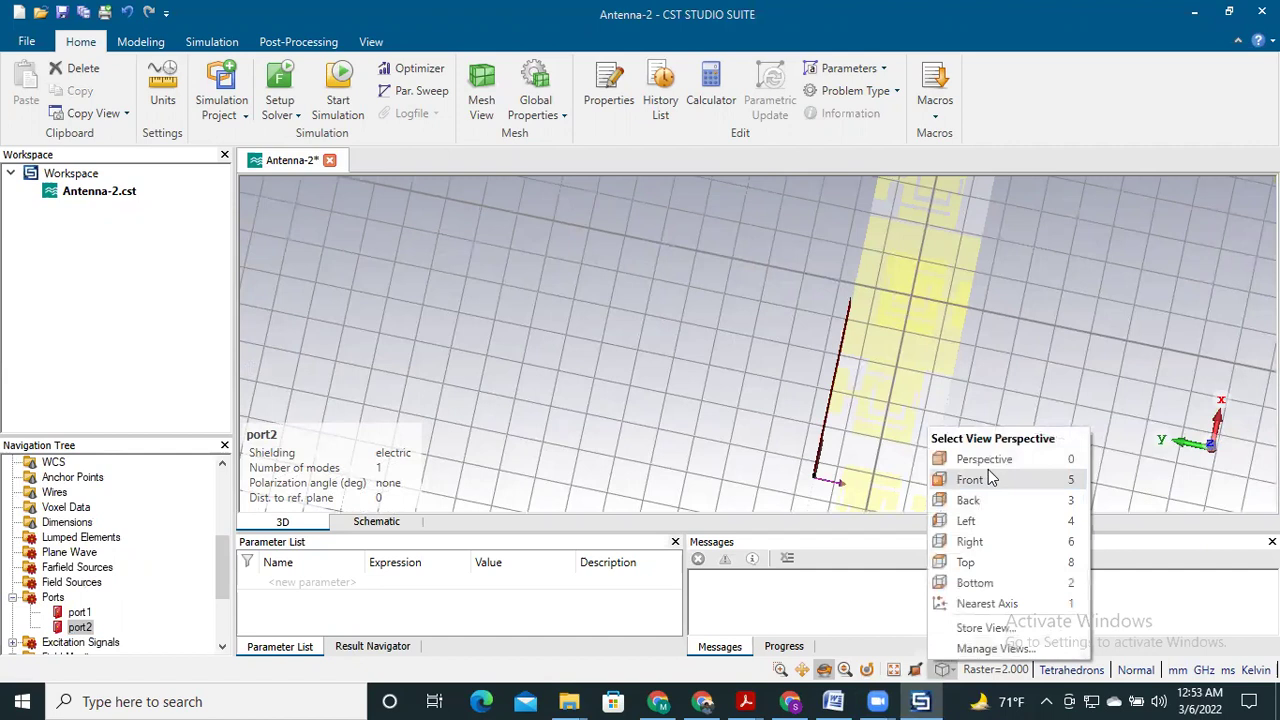
click(988, 479)
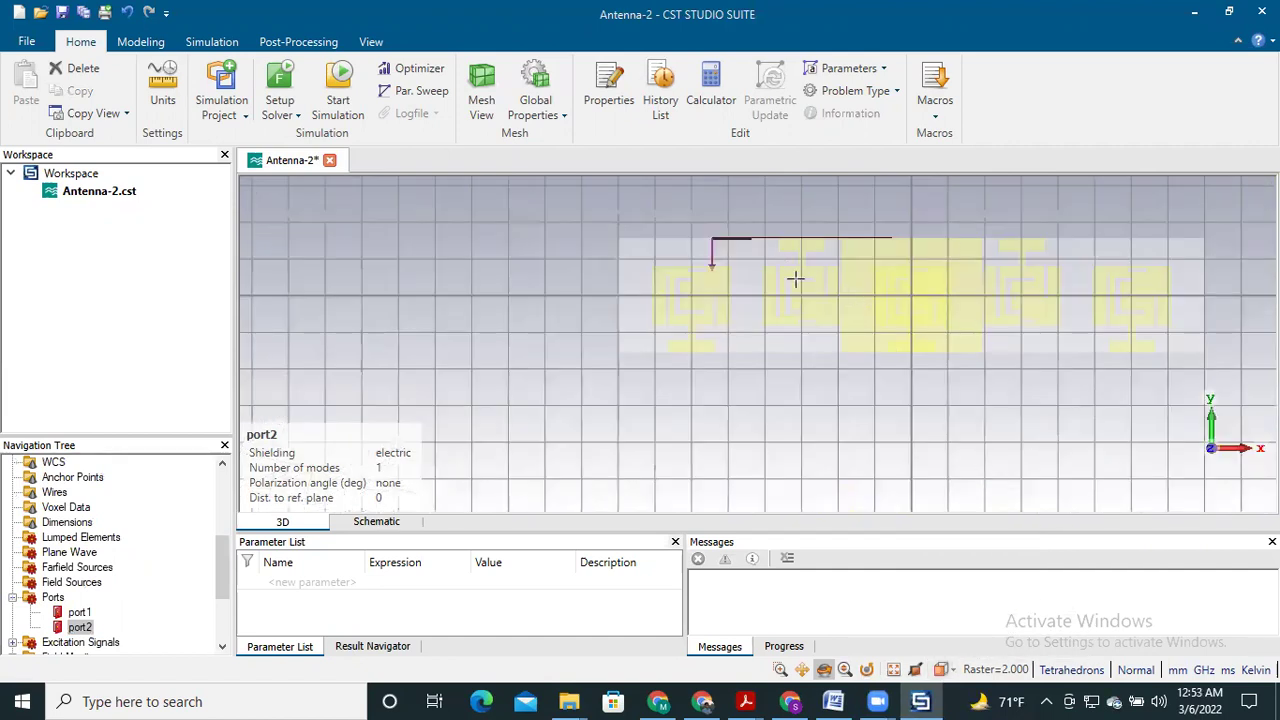
click(79, 612)
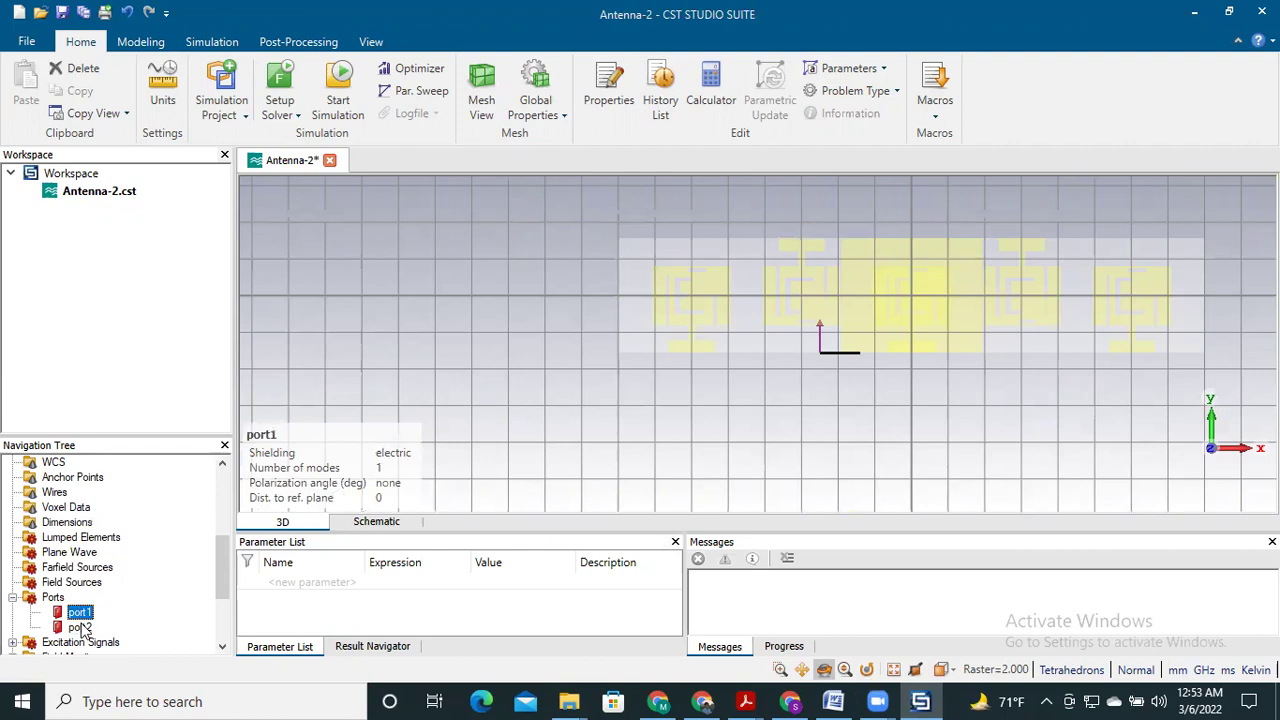
click(82, 624)
click(80, 613)
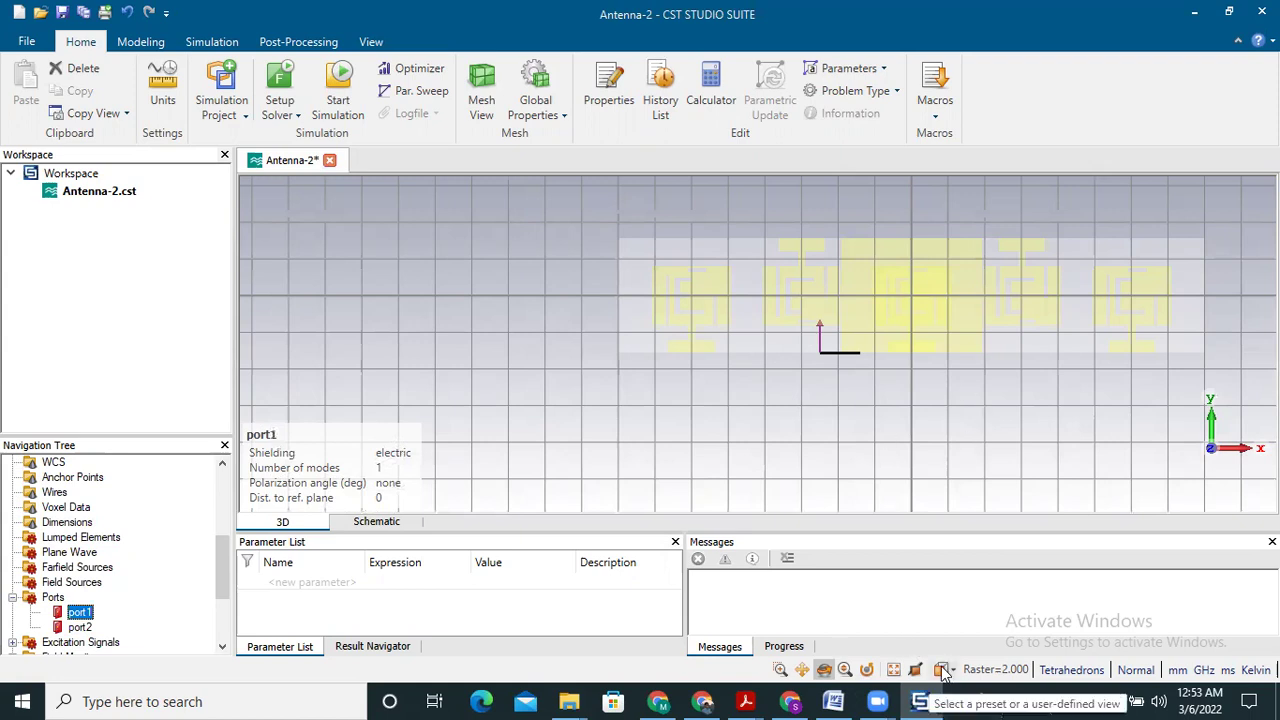
click(920, 701)
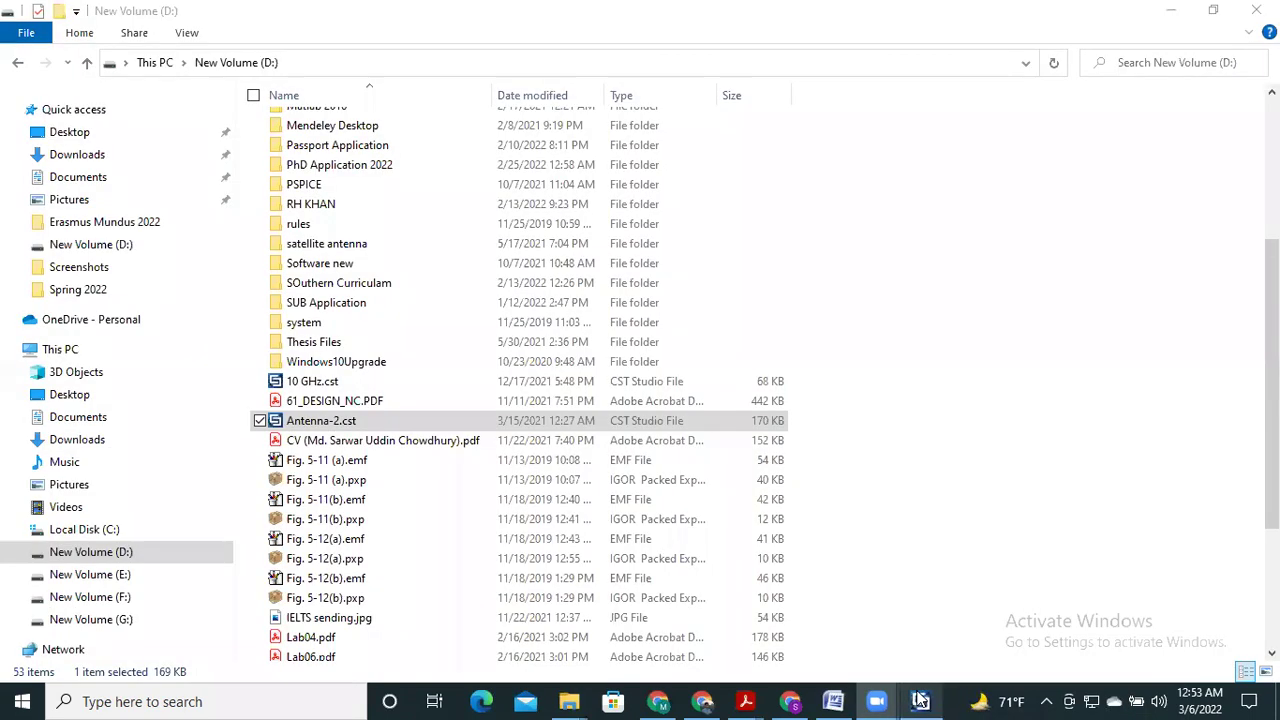
mouse_move(884, 699)
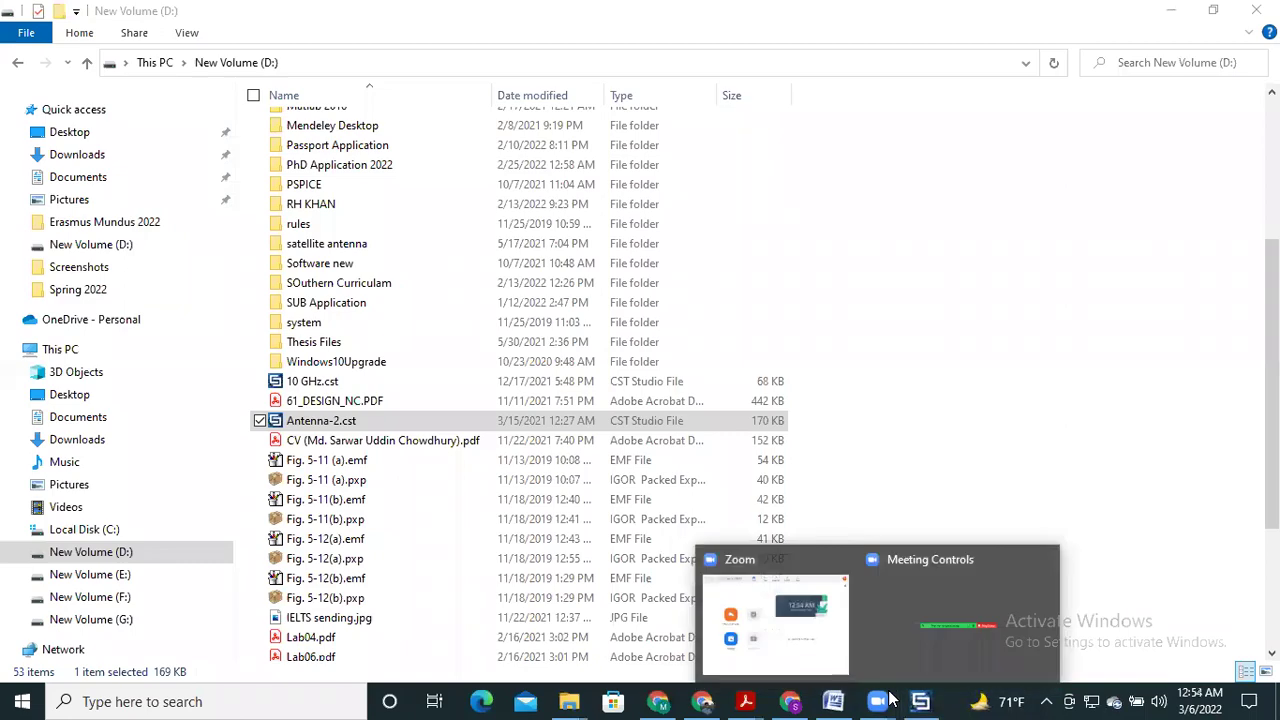
click(890, 700)
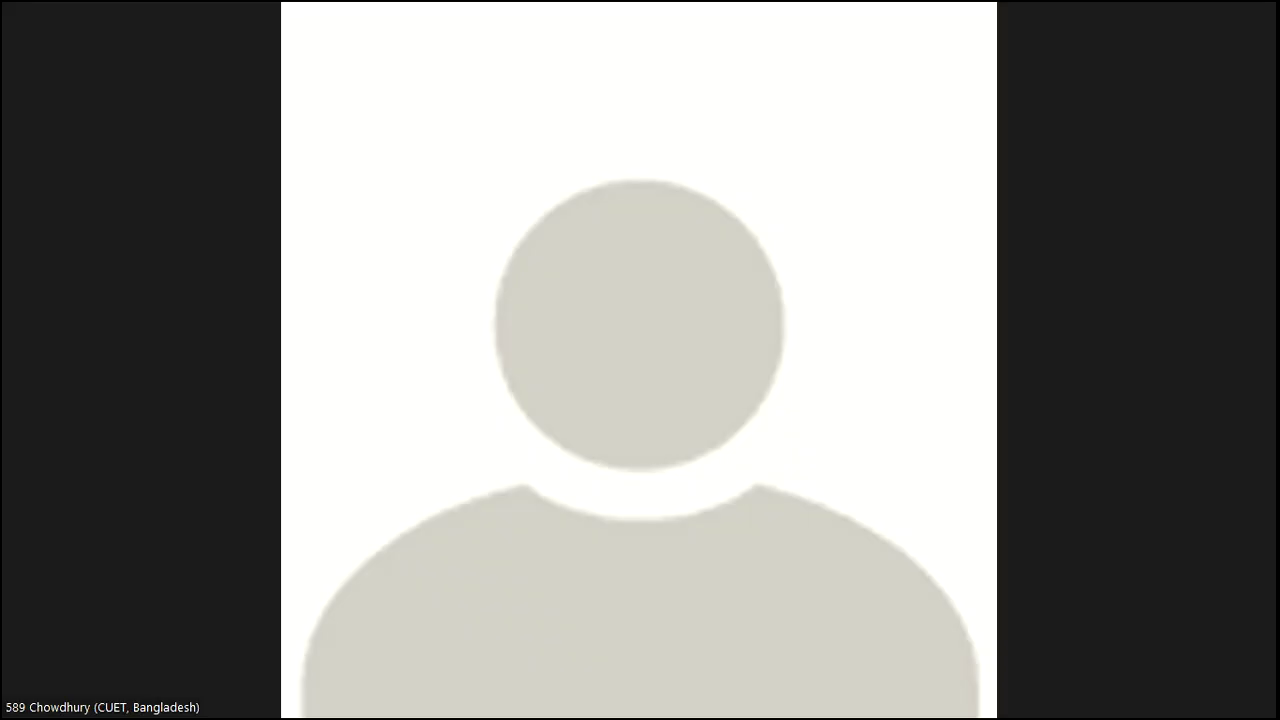